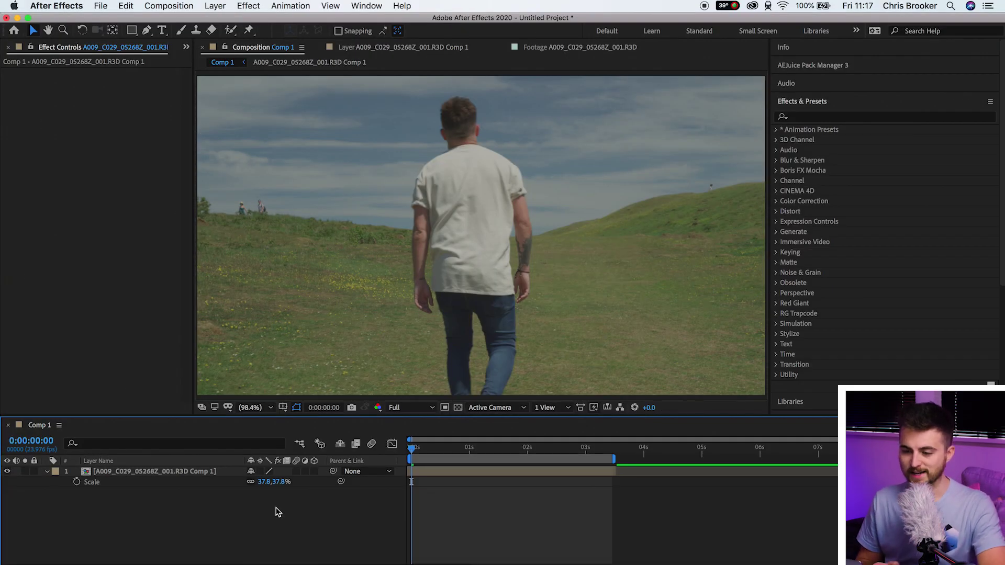
At frame 0, open the footage in the Layer panel and paint a Roto Brush foreground stroke over the man's body.
key(space)
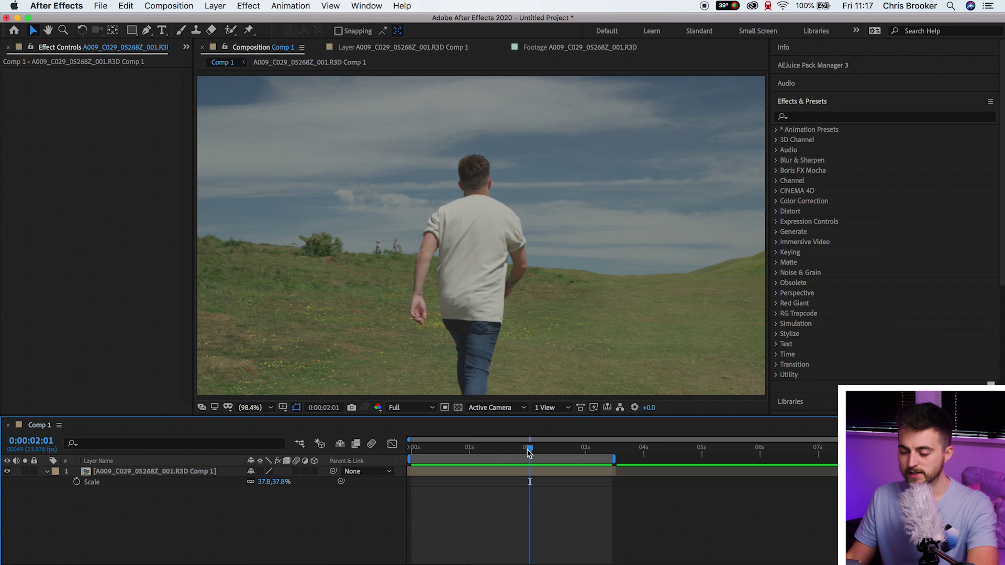
drag(529, 450, 404, 456)
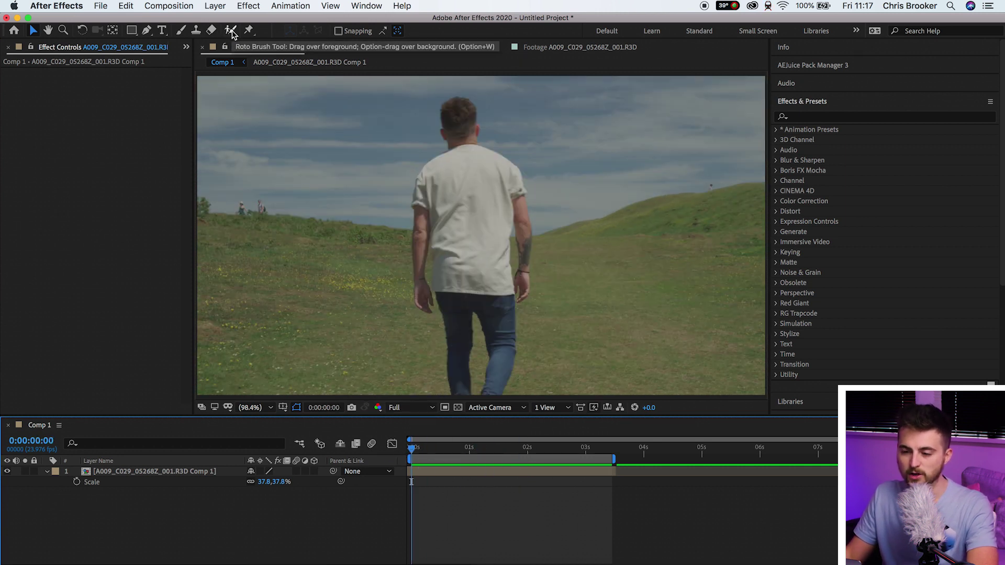
click(231, 31)
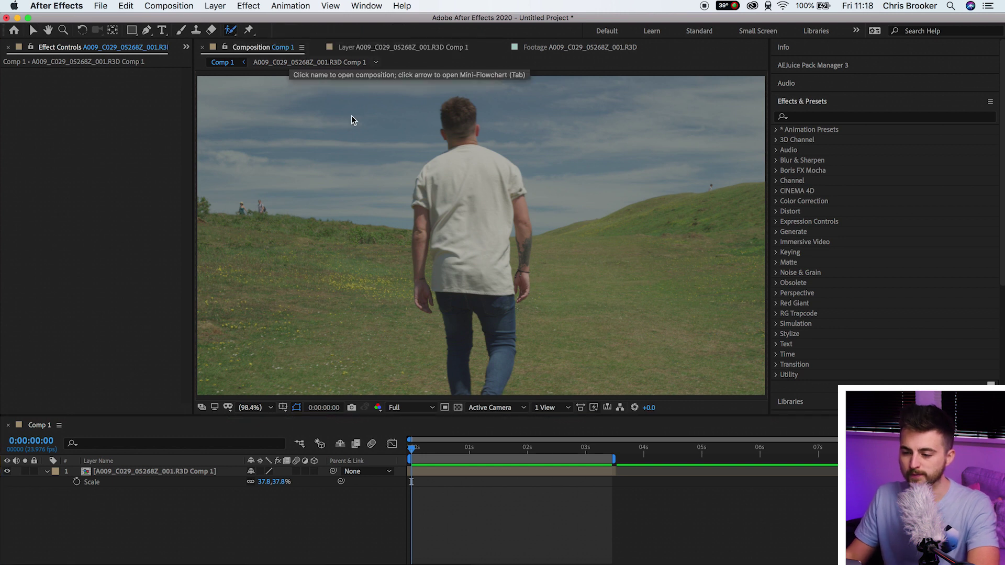
double_click(442, 174)
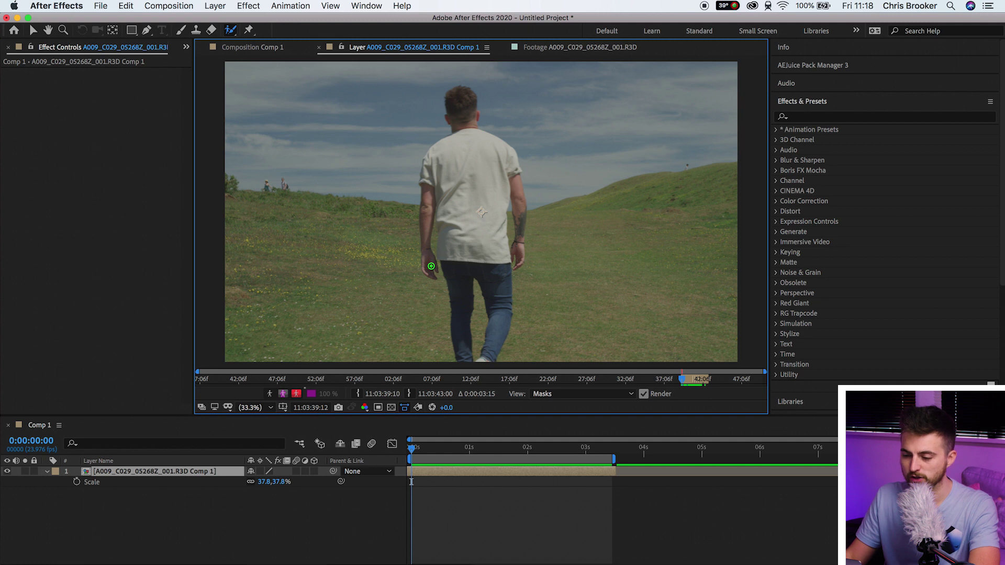
drag(431, 266, 430, 188)
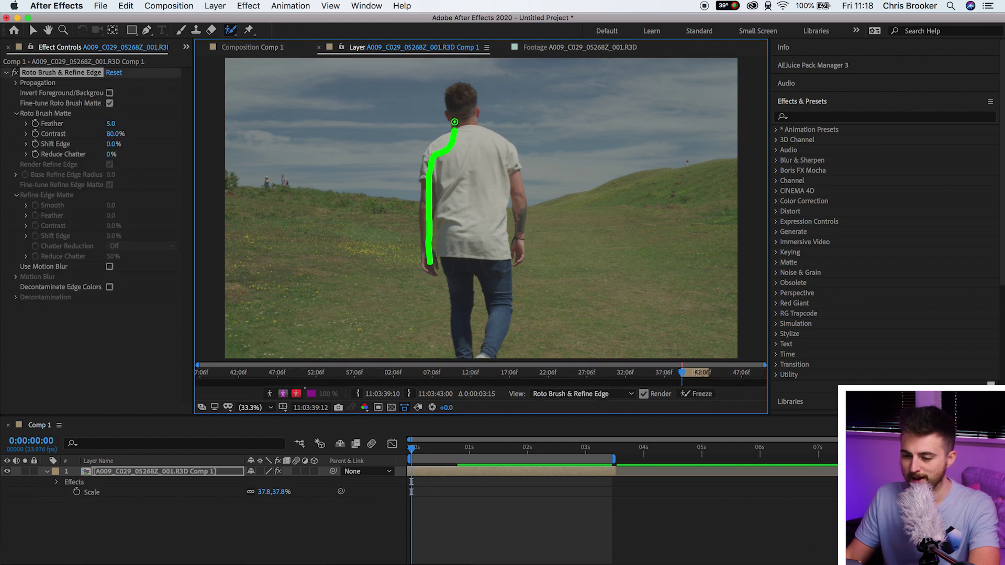
Extend the Roto Brush foreground stroke from the man's head down his shoulder.
drag(471, 135, 506, 183)
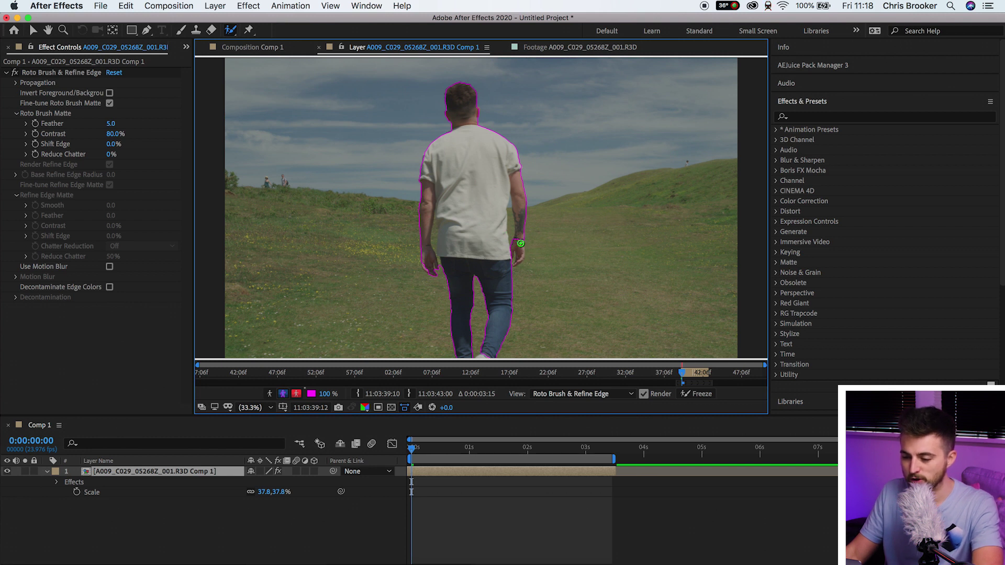
Paint the right wrist into the matte while zoomed in, then paint the hand at Fit magnification.
scroll(513, 238, up, 5)
scroll(523, 247, down, 3)
scroll(514, 218, down, 2)
scroll(514, 217, down, 1)
drag(486, 157, 480, 298)
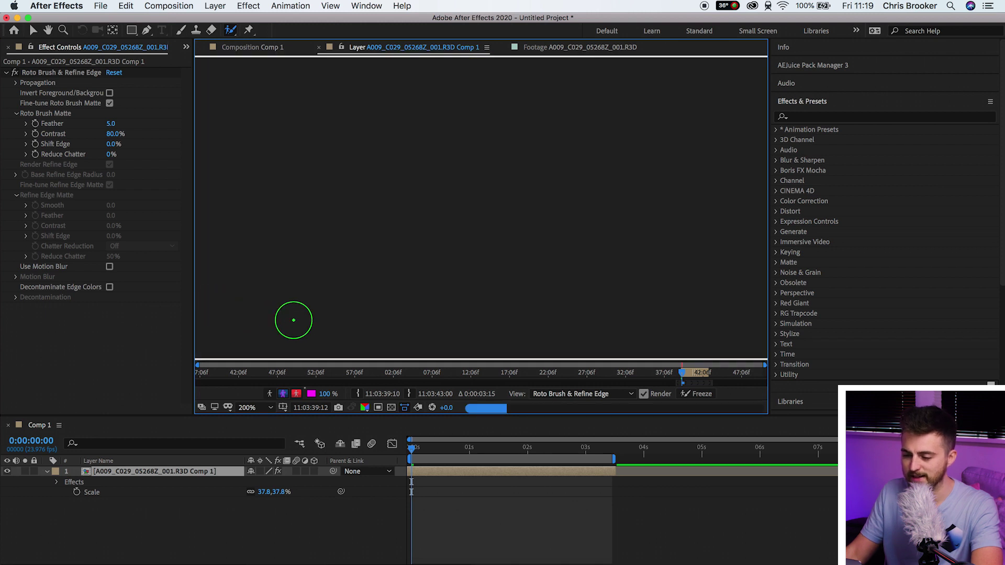
click(249, 407)
click(272, 205)
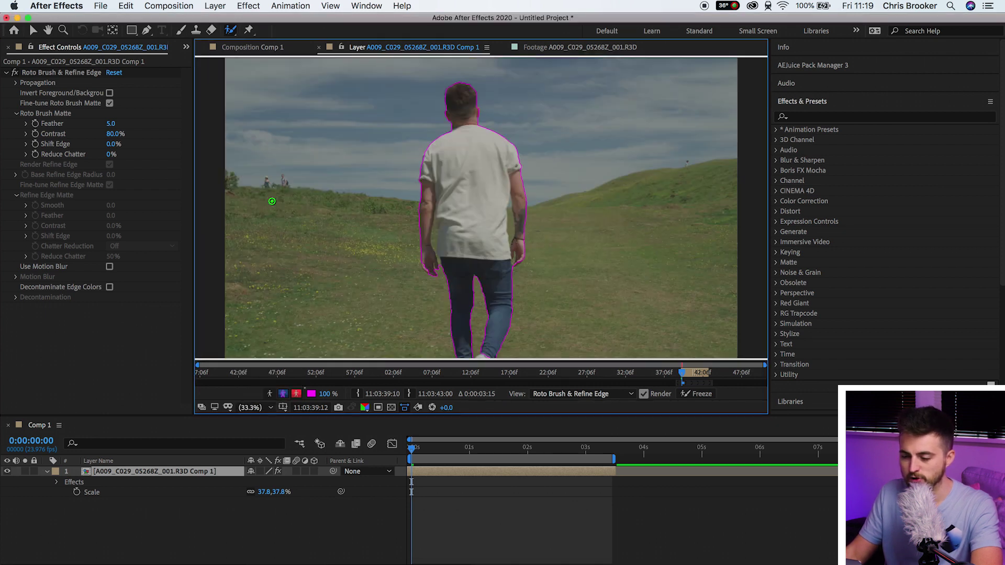
drag(518, 260, 507, 269)
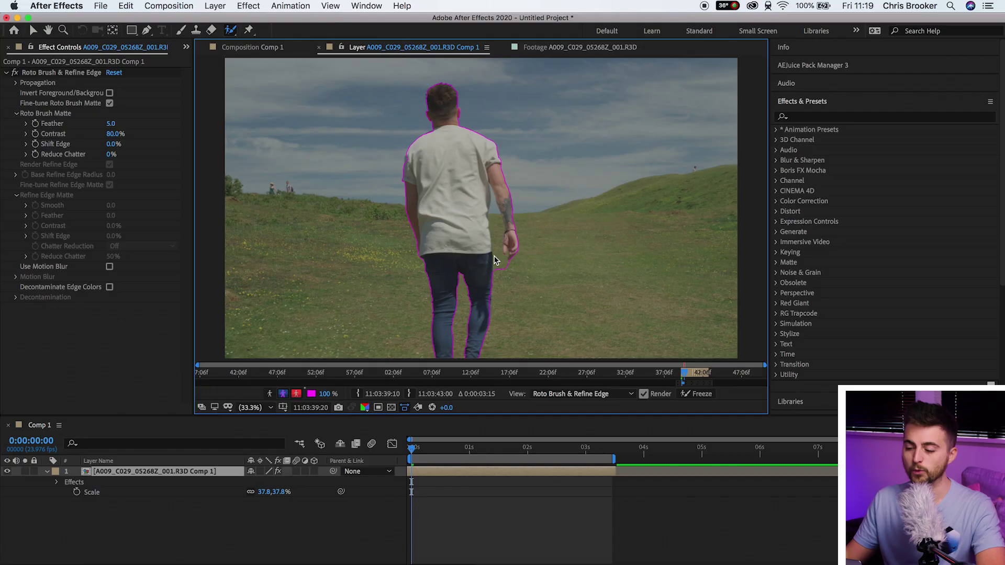
Step forward with Page Down so the Roto Brush matte propagates to later frames.
key(Page_Down)
key(Page_Down)
key(Page_Down)
key(Page_Down)
key(Page_Down)
key(Page_Down)
key(Page_Down)
key(Page_Down)
key(Page_Down)
key(Page_Down)
key(Page_Down)
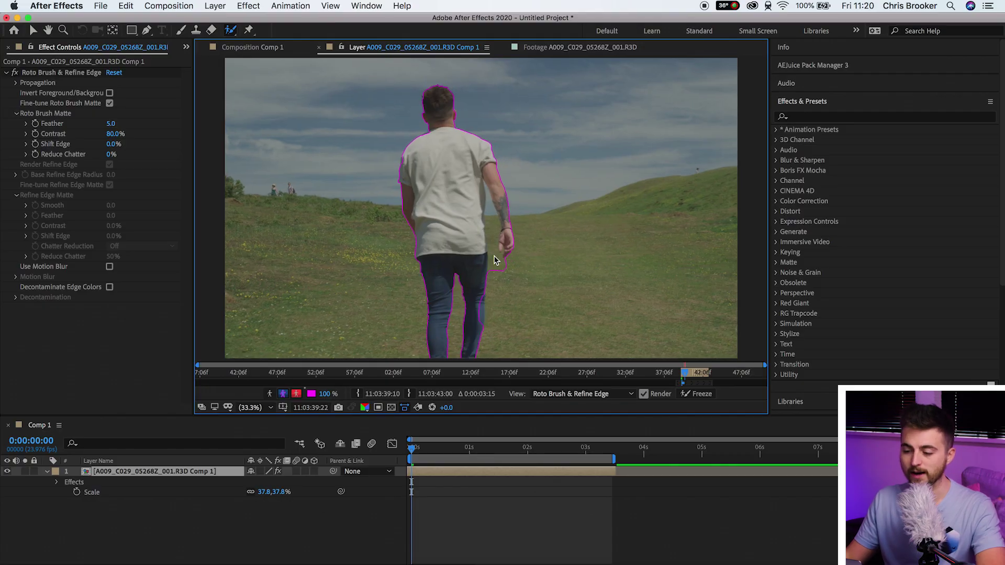
Repaint the man's arm as foreground, step the matte forward to frame 20, and return to the Selection tool.
drag(493, 200, 505, 229)
key(Page_Down)
key(Page_Down)
key(Page_Down)
key(Page_Down)
key(Page_Down)
key(Page_Down)
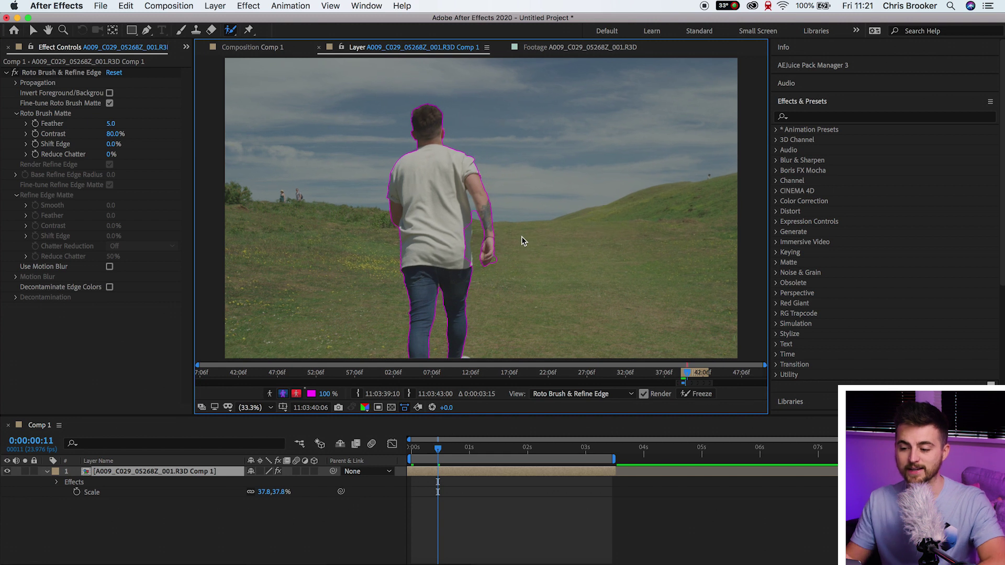
key(Page_Down)
key(Page_Down)
key(Page_Down)
key(Page_Down)
key(Page_Down)
key(Page_Down)
key(Page_Down)
key(Page_Down)
key(Page_Down)
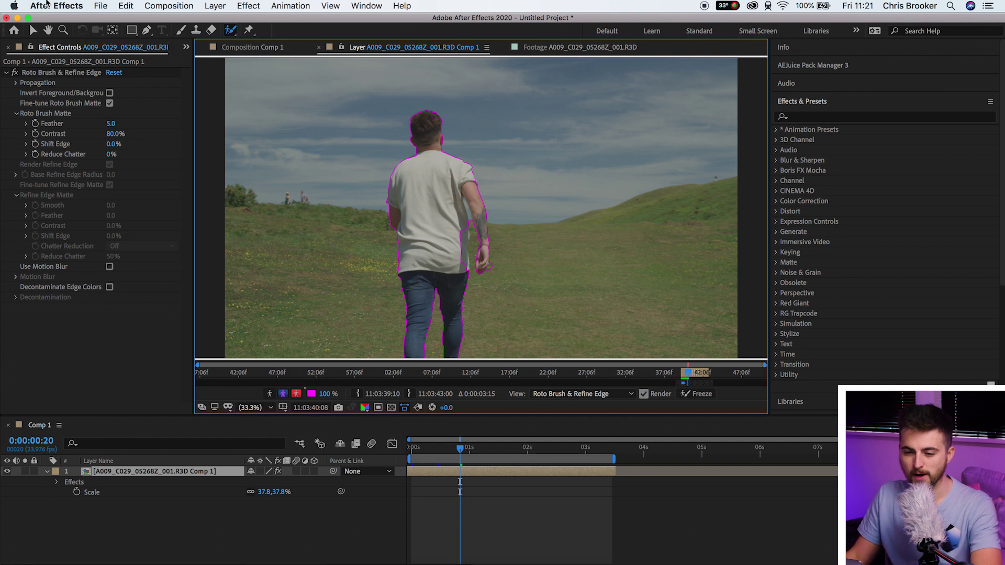
click(33, 30)
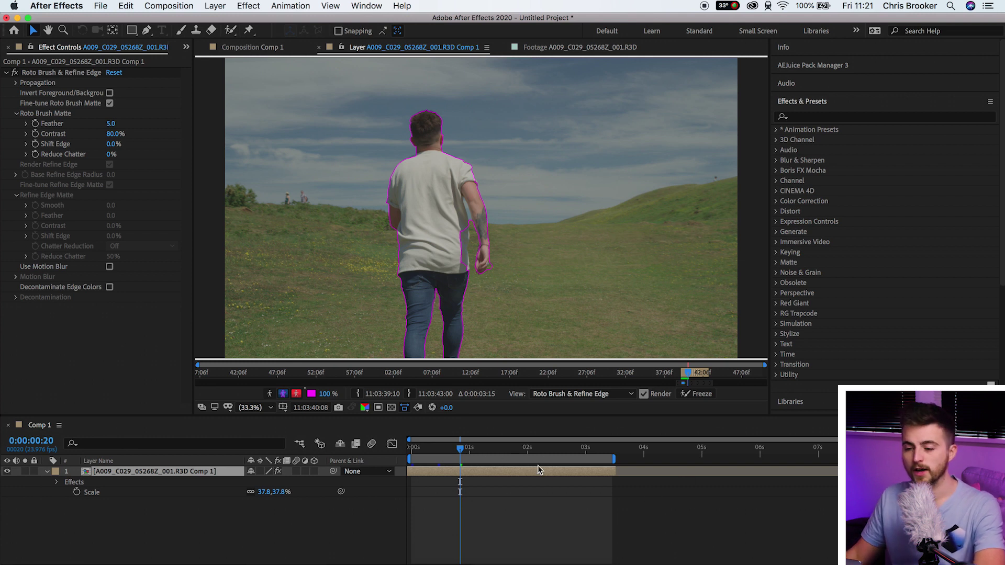
Back in Comp 1, check the cutout on a later frame and return to the first frame.
click(250, 47)
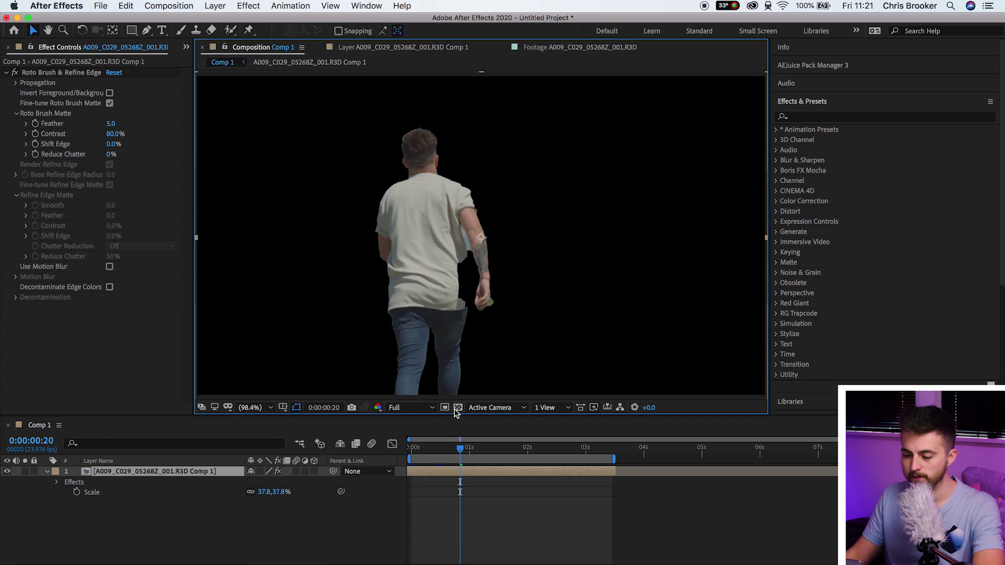
click(425, 460)
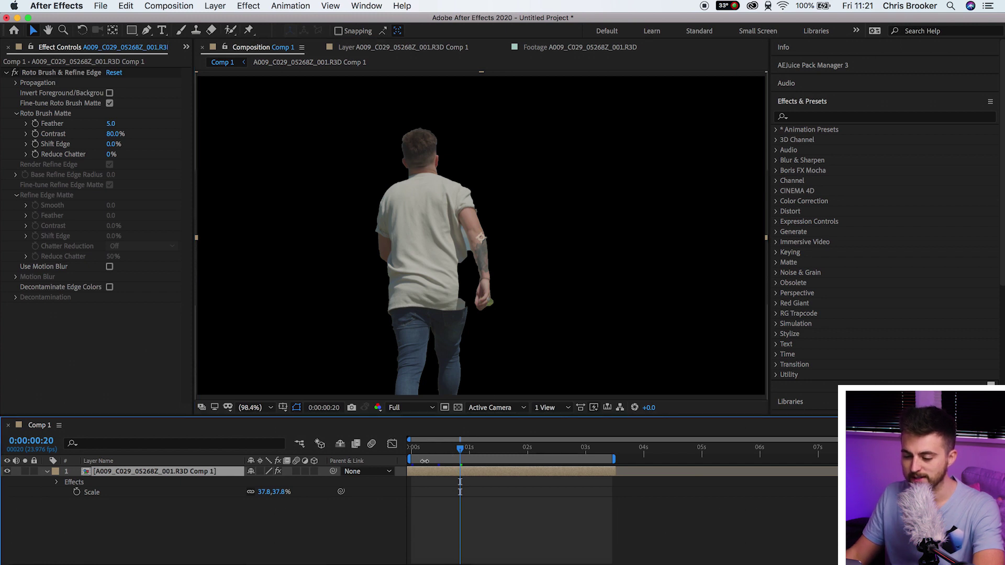
key(super+d)
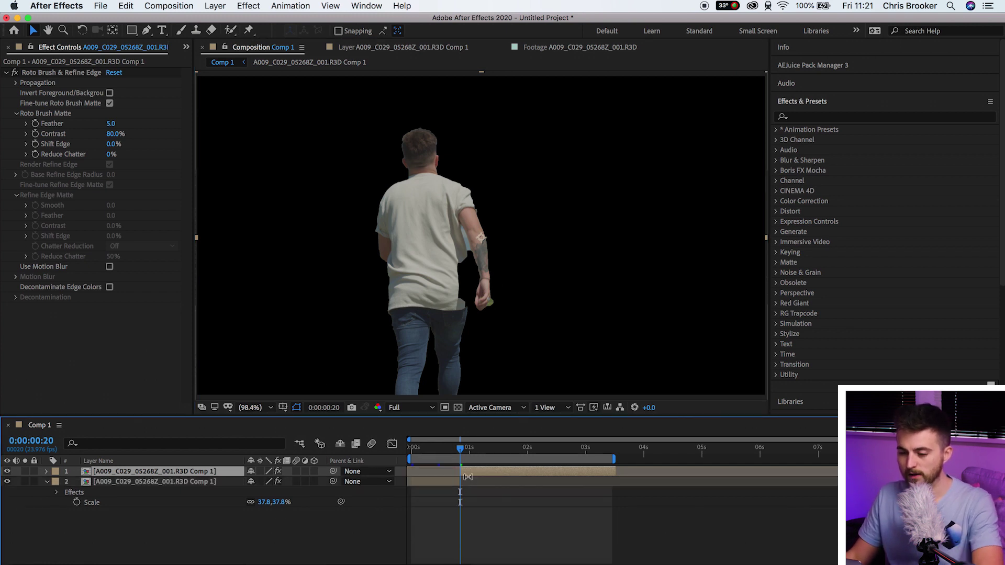
key(Delete)
drag(459, 449, 412, 449)
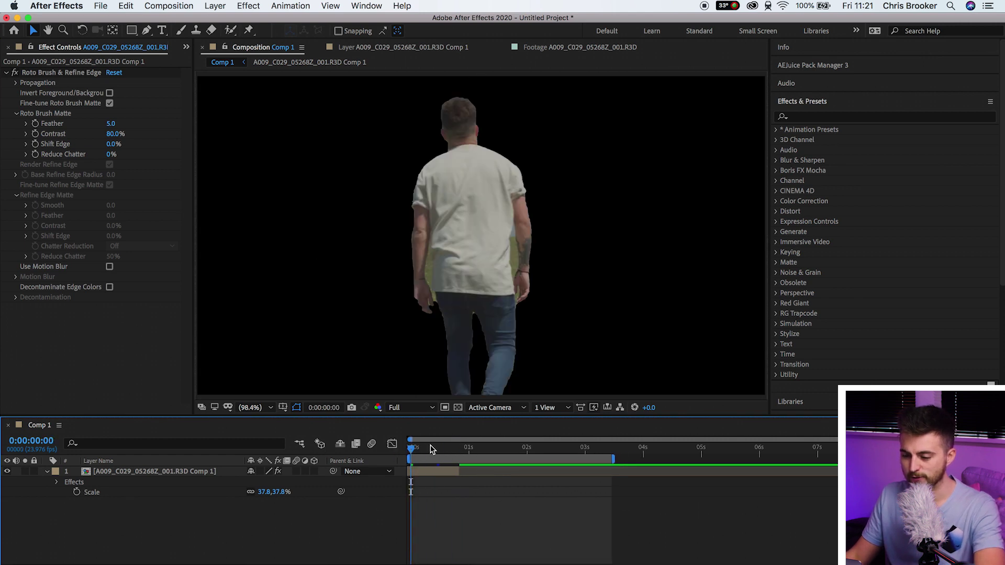
click(437, 450)
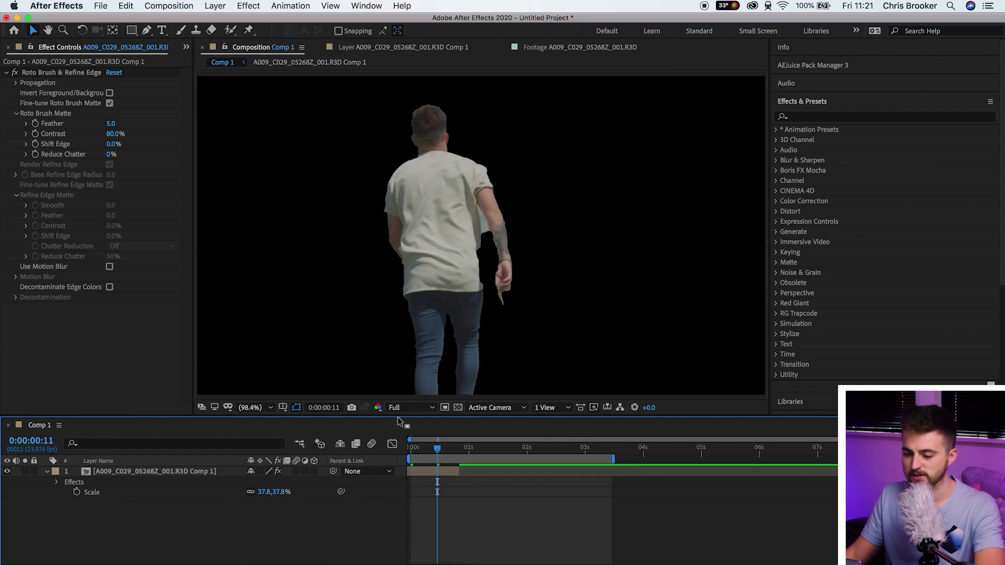
key(Home)
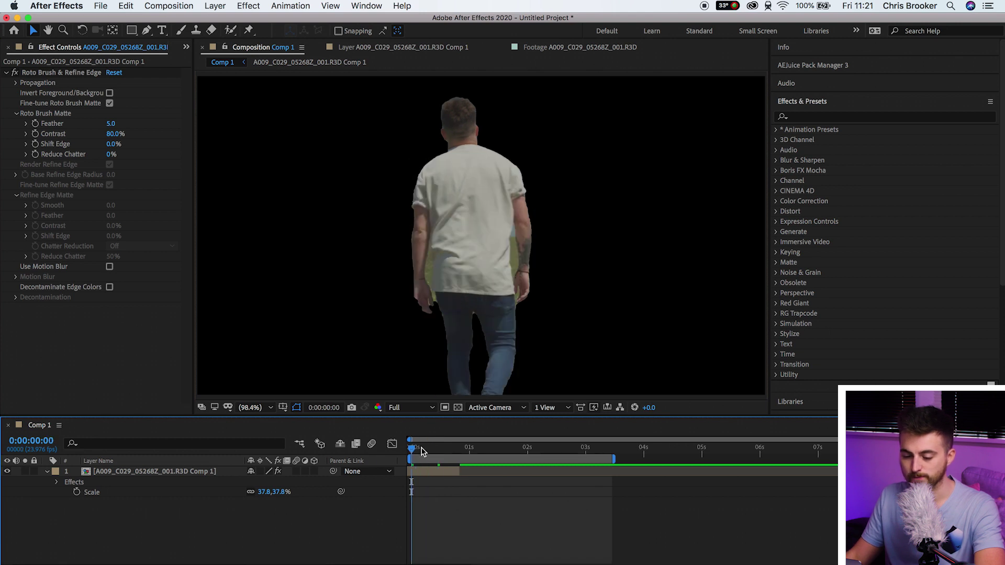
Duplicate the cut-out layer, strip Roto Brush & Refine Edge from the lower copy, and check with Solo.
click(204, 472)
key(super+d)
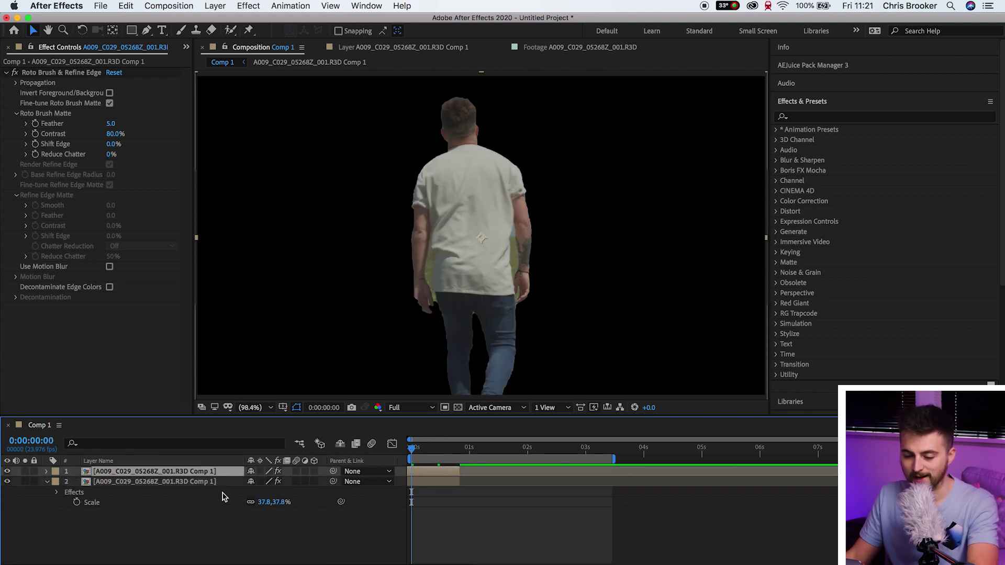
click(202, 482)
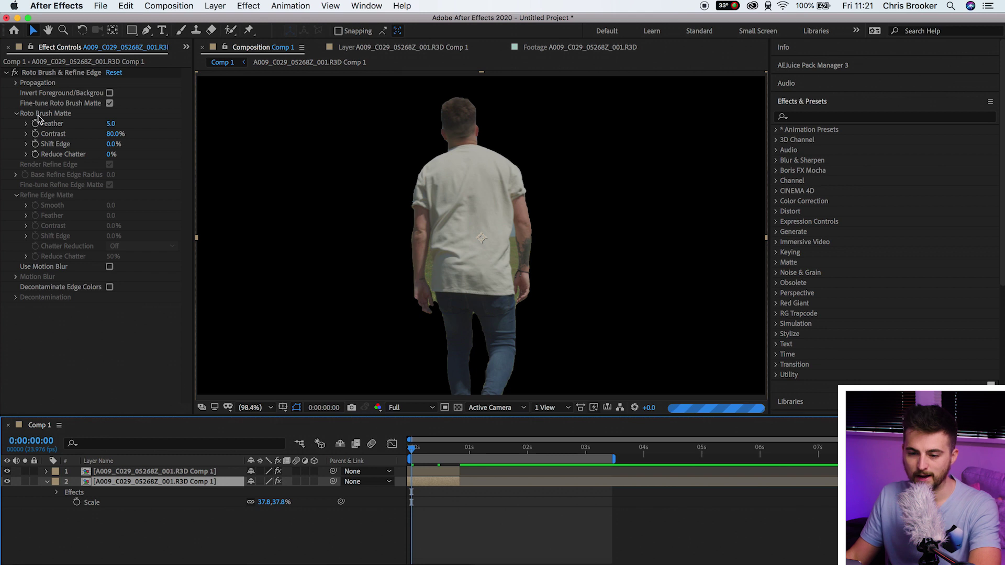
click(66, 73)
key(Delete)
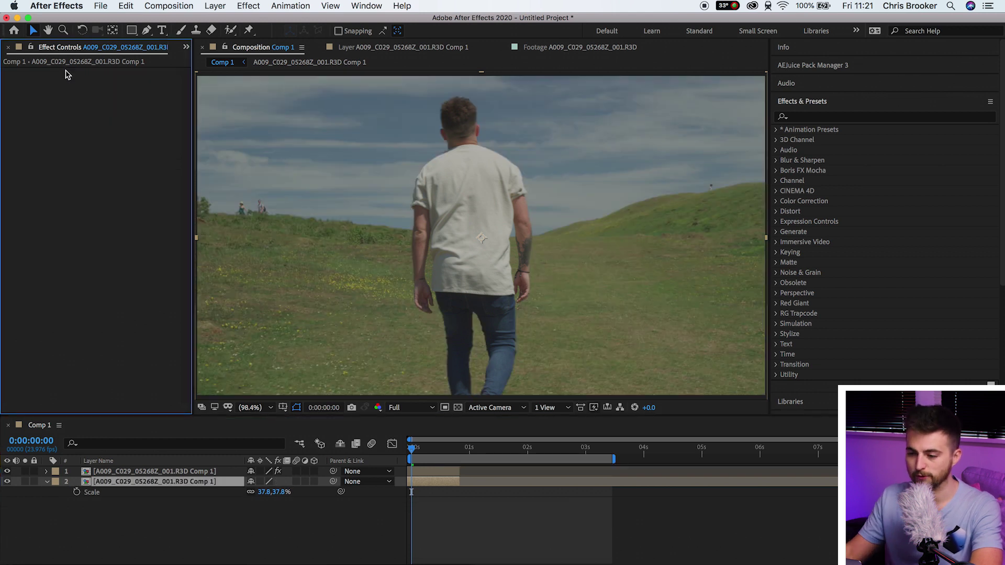
click(25, 472)
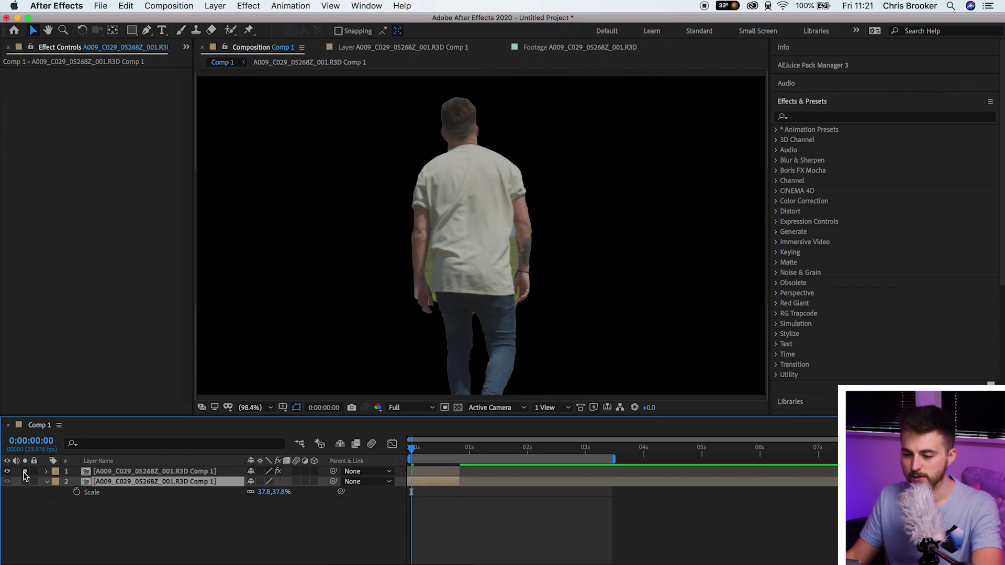
click(25, 472)
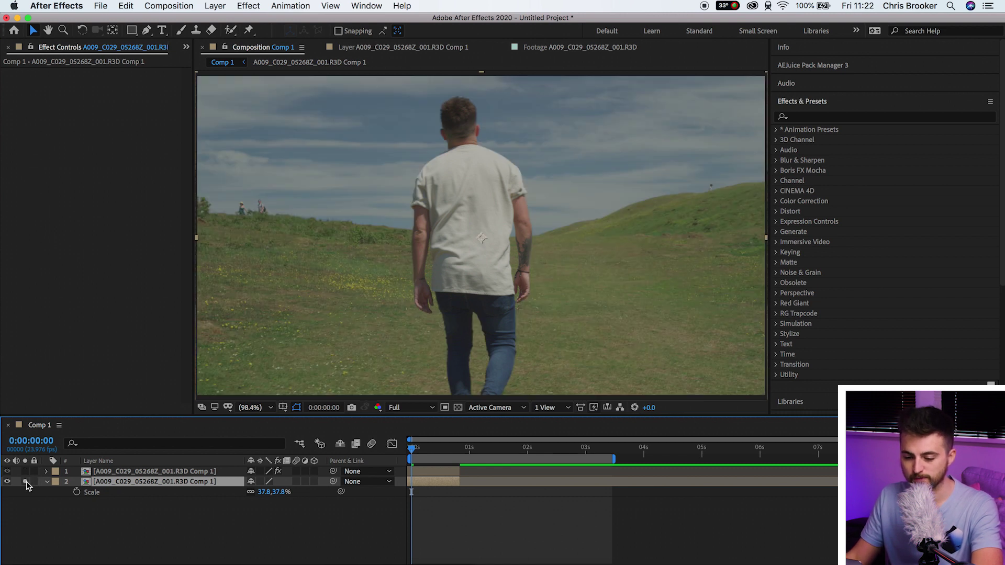
click(201, 475)
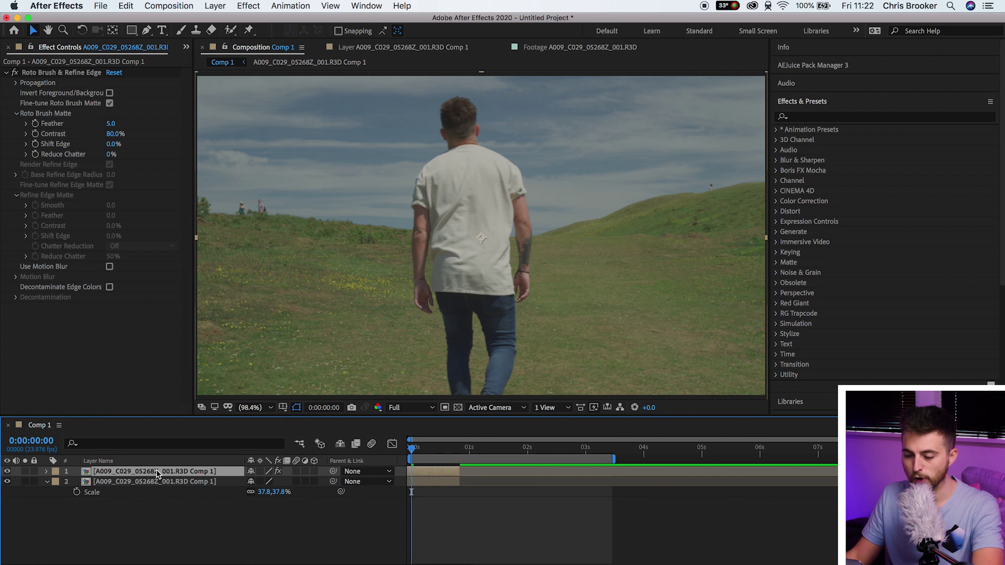
Duplicate the footage layer and rename the top layer Top and the bottom layer BG.
key(ctrl+d)
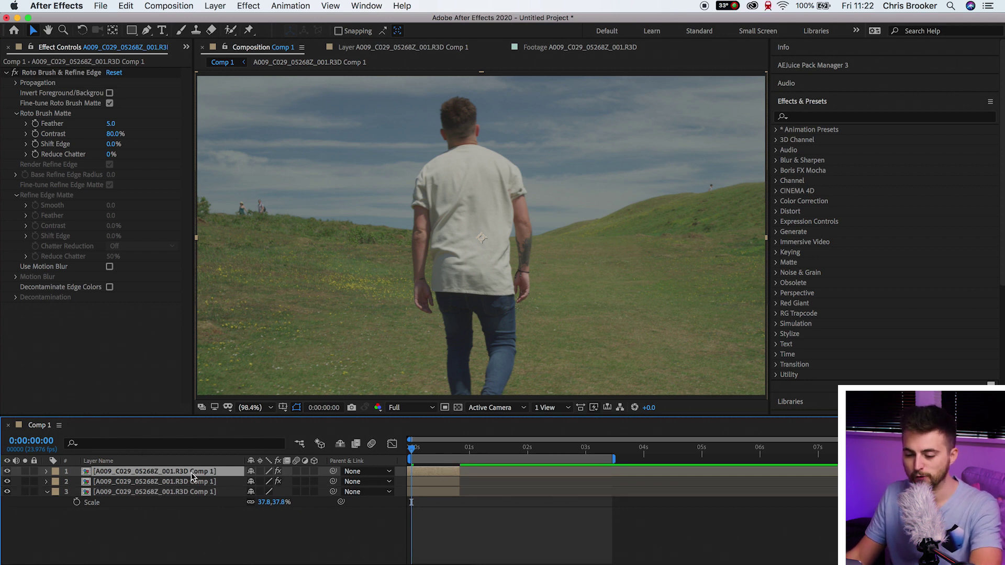
right_click(190, 473)
mouse_move(222, 485)
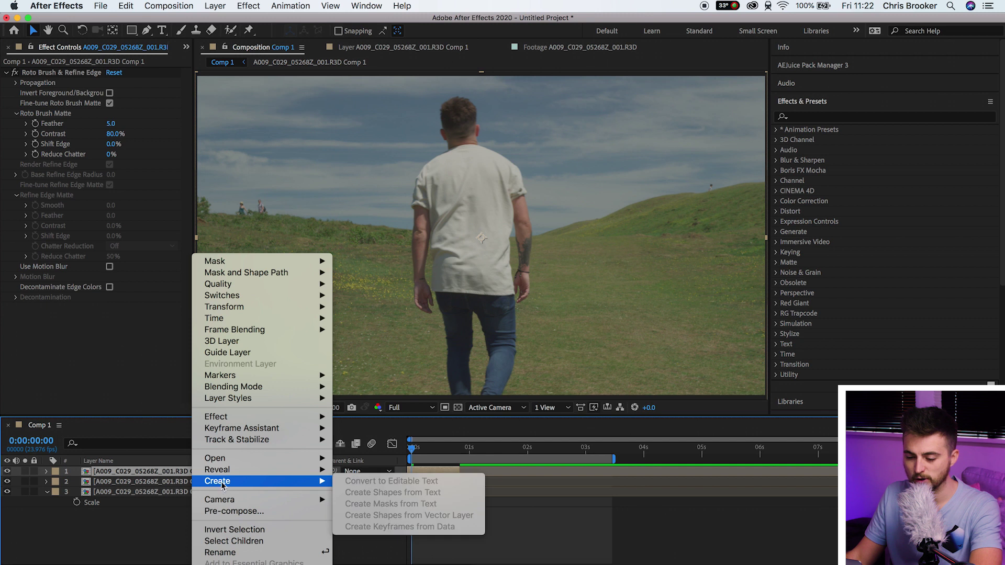
click(218, 553)
text(T)
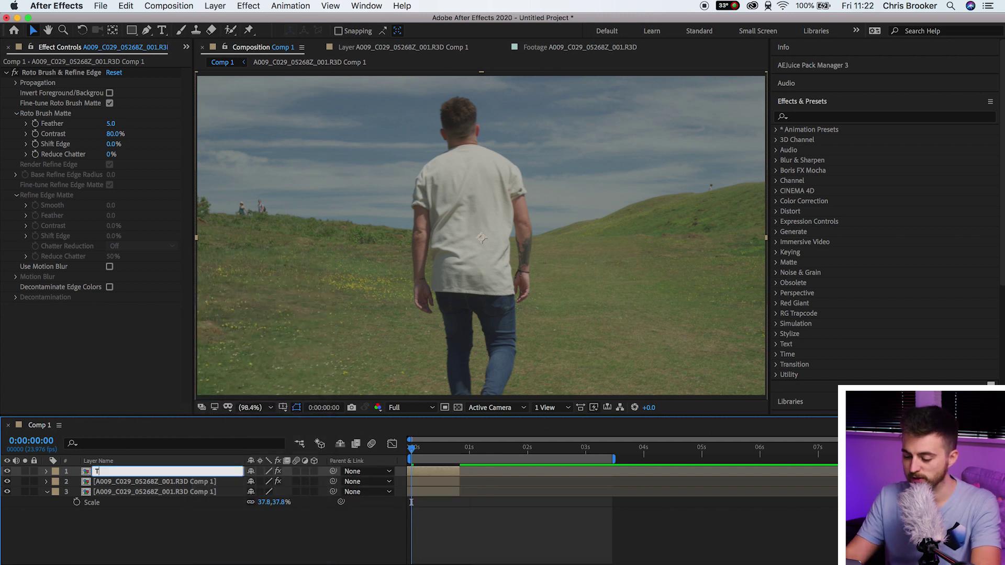
click(174, 495)
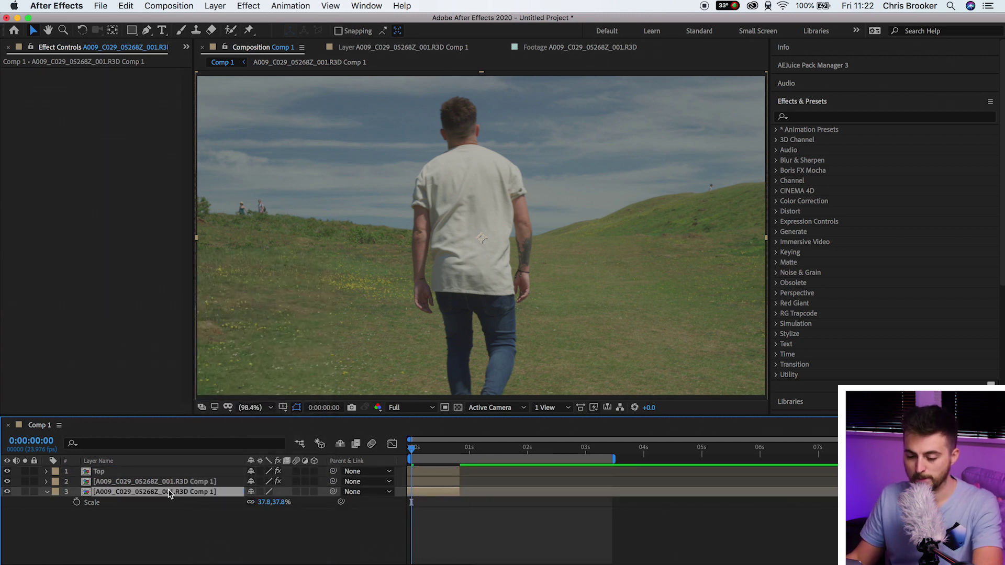
right_click(171, 491)
mouse_move(202, 481)
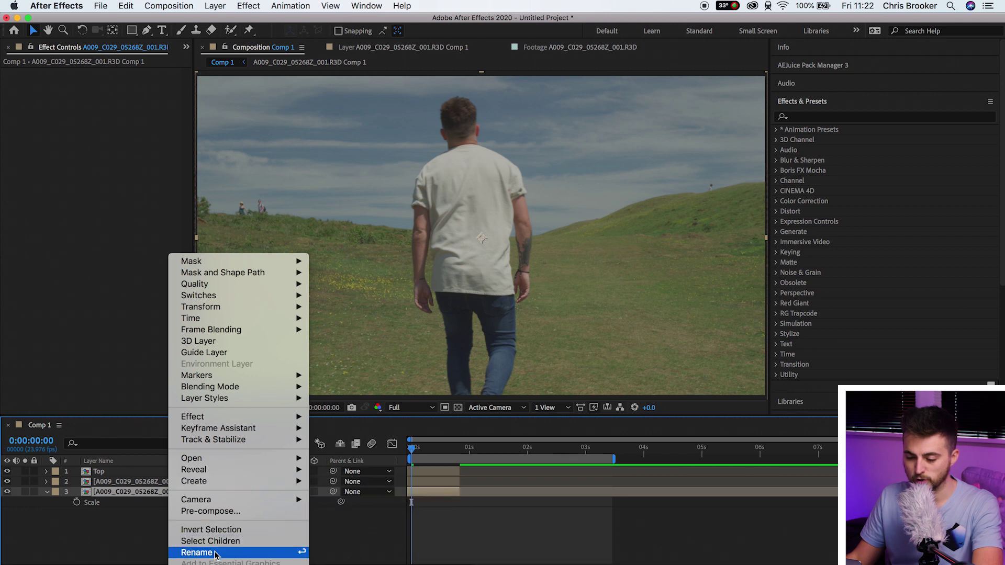
click(196, 552)
text(BG)
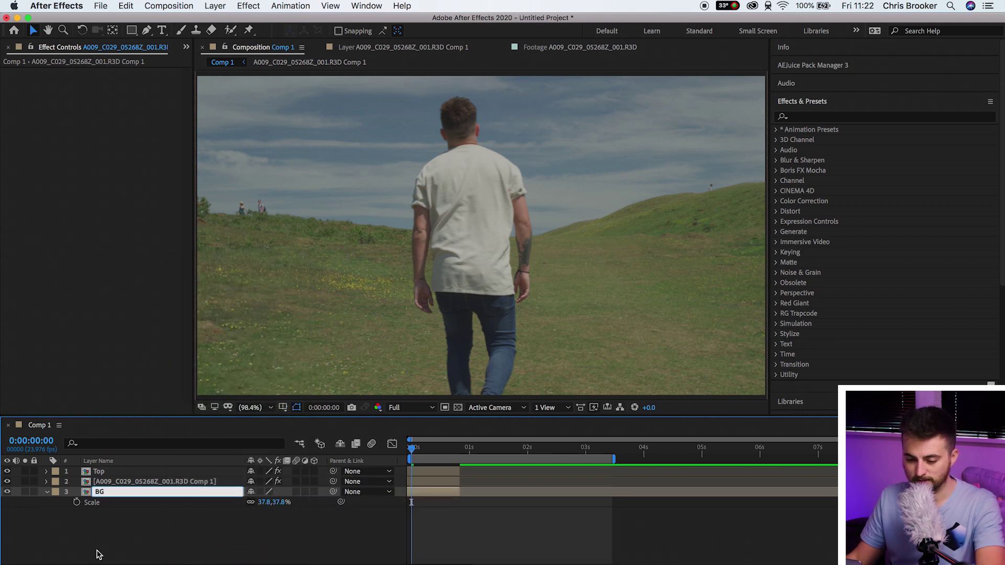
key(Return)
Set a Position keyframe on the middle layer at frame 3.
click(103, 486)
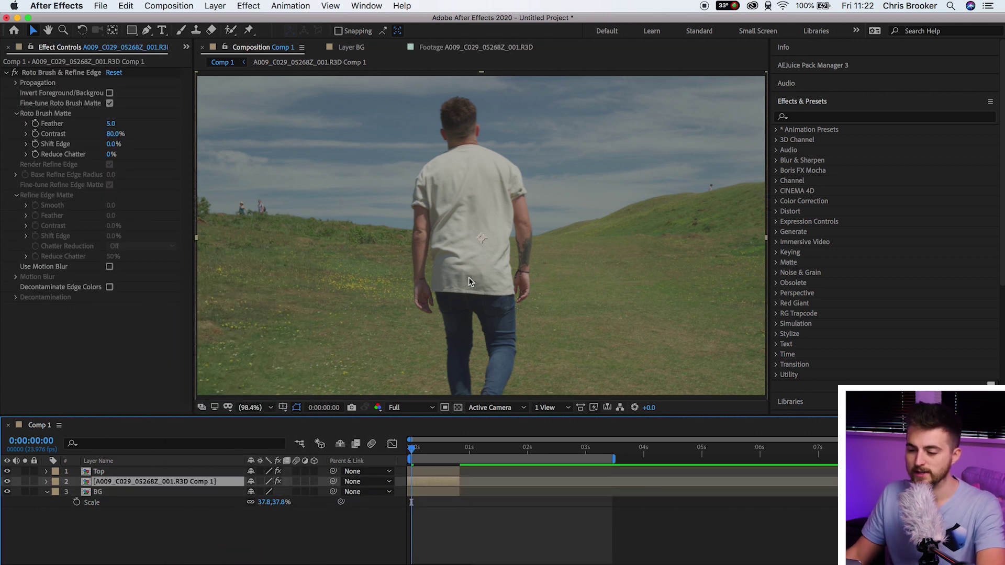
click(418, 446)
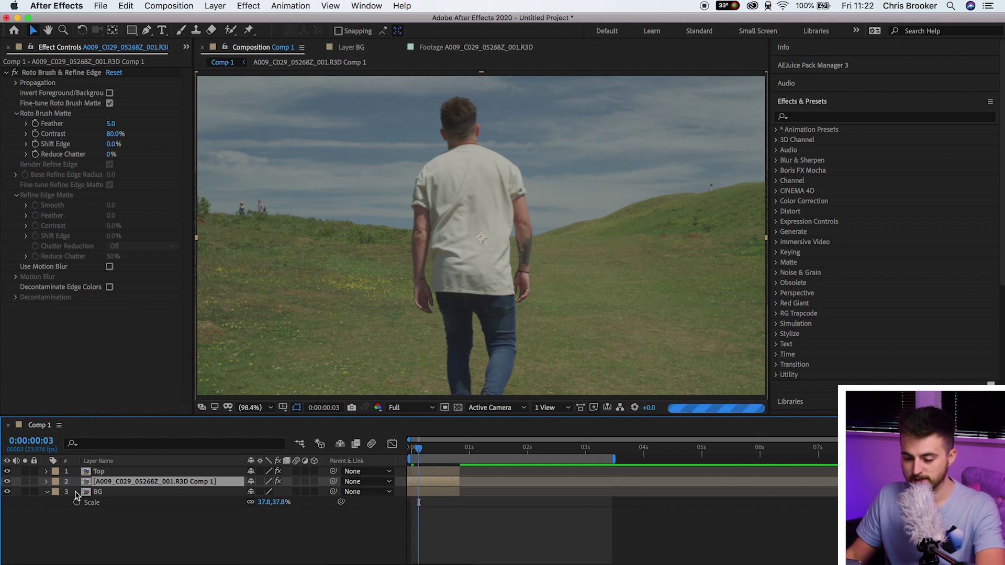
key(p)
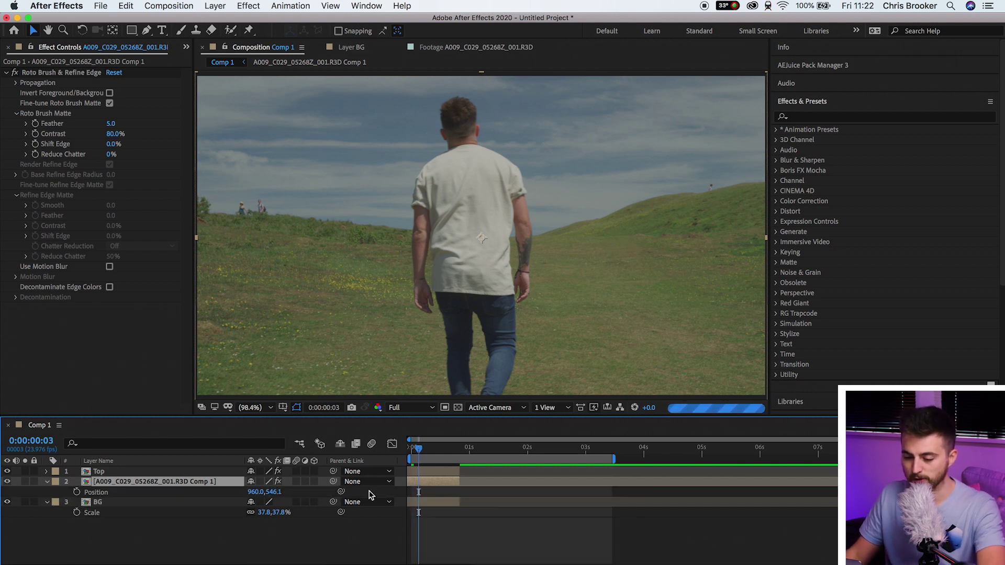
click(76, 493)
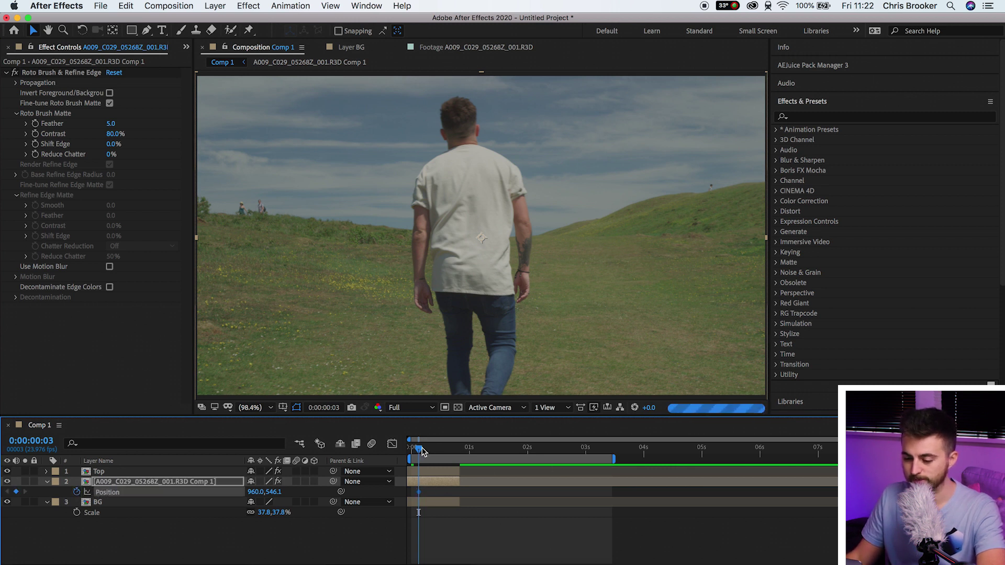
Add a Position keyframe at frame 17, then shift the middle layer left to 919.0,546.1 at frame 10.
drag(419, 449, 454, 455)
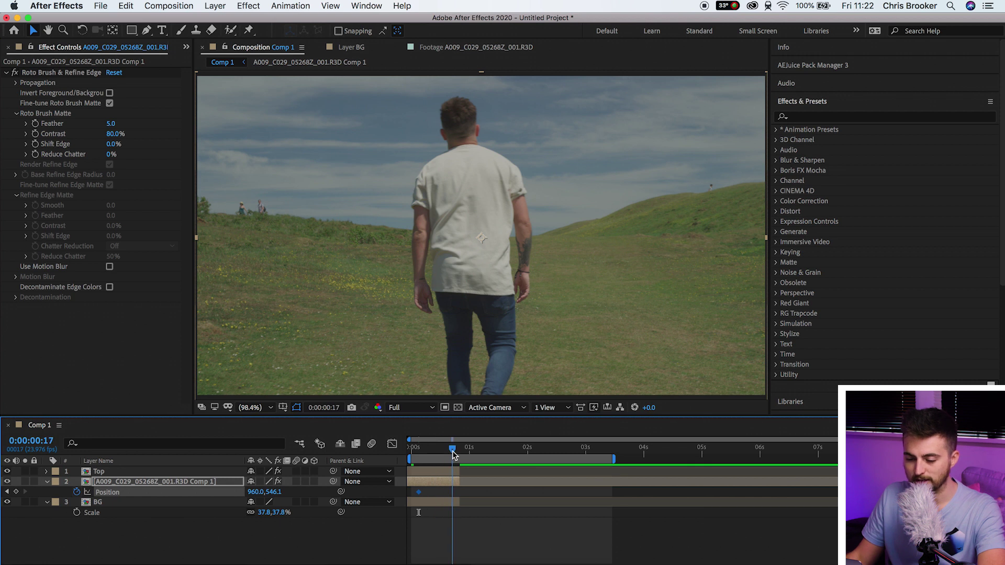
click(16, 492)
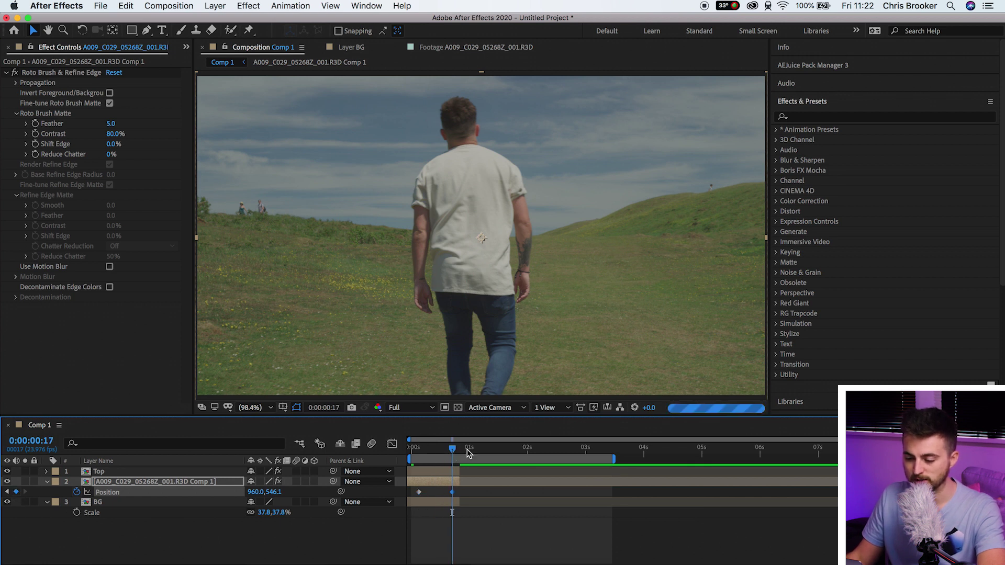
drag(450, 448, 438, 449)
key(=)
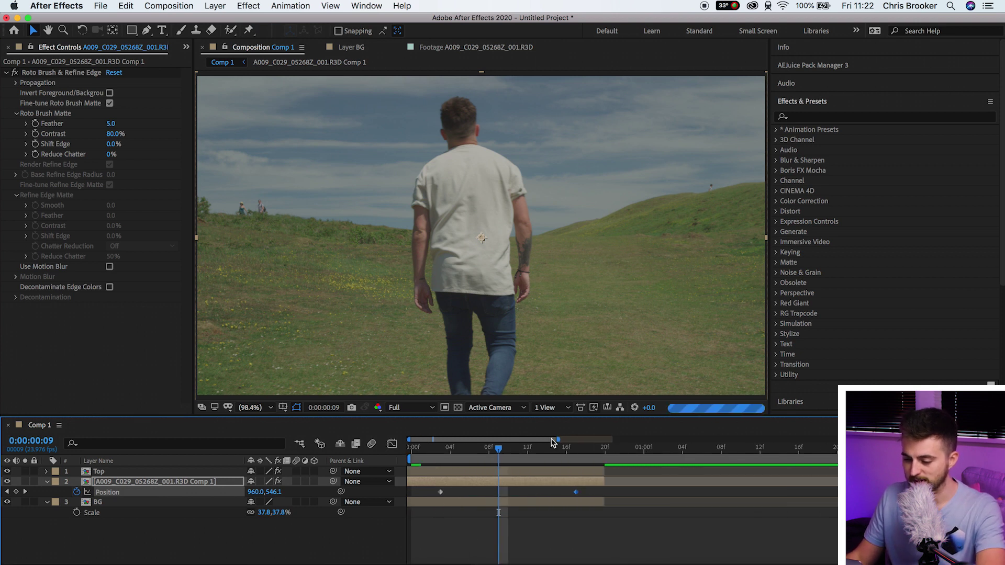
drag(505, 448, 508, 449)
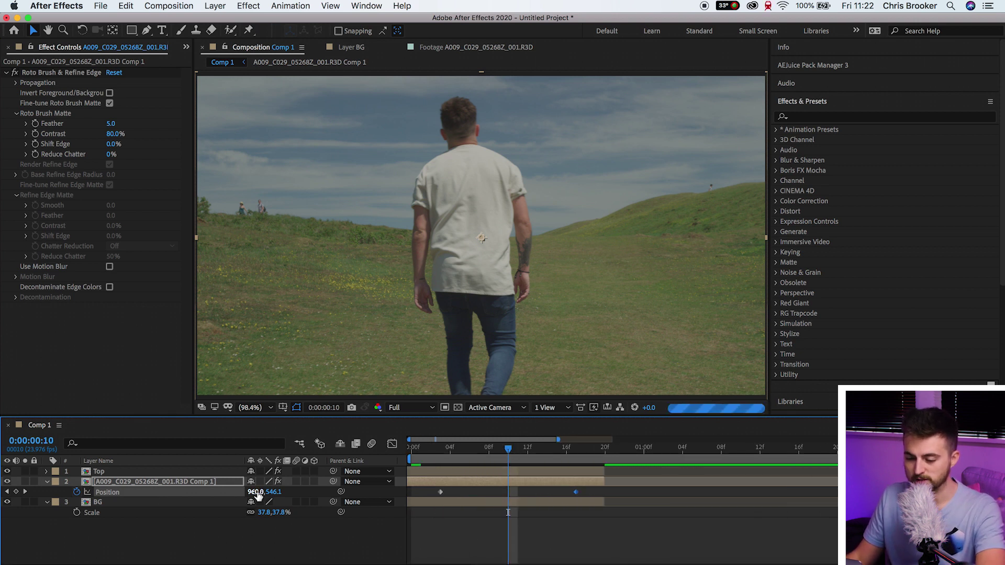
drag(257, 492, 244, 492)
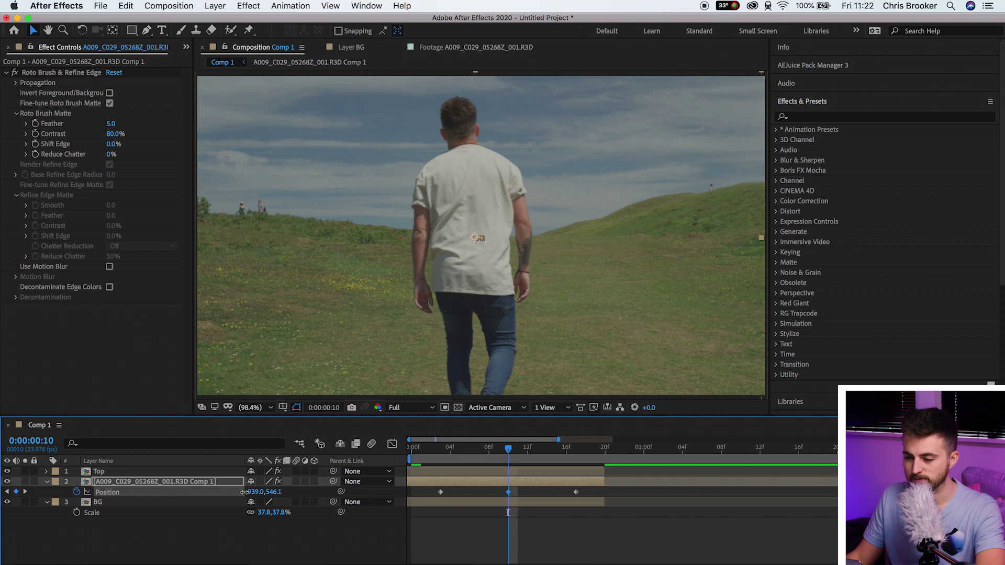
Preview the offset animation from the start, then return to frame 10 with the middle layer selected.
key(Home)
key(space)
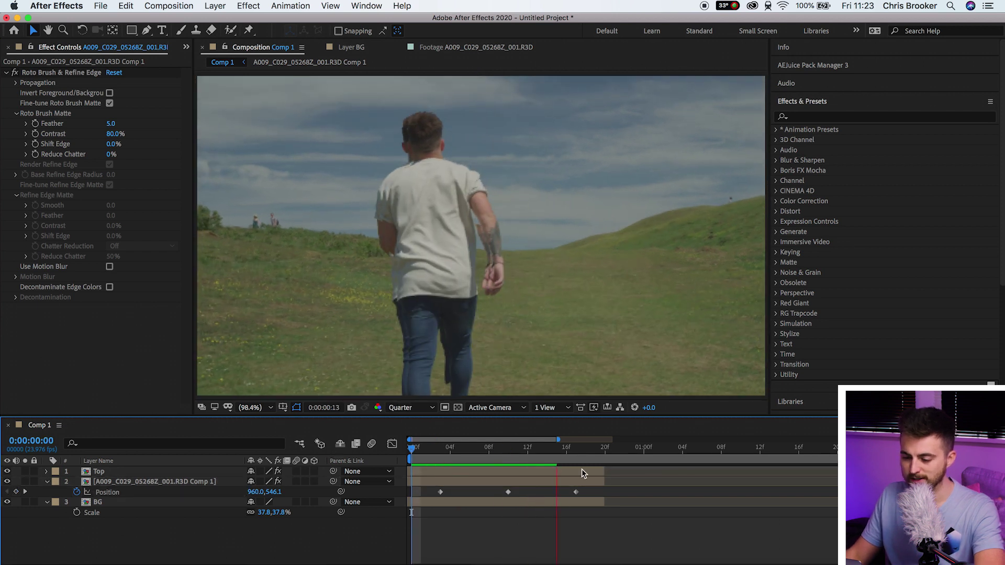
key(space)
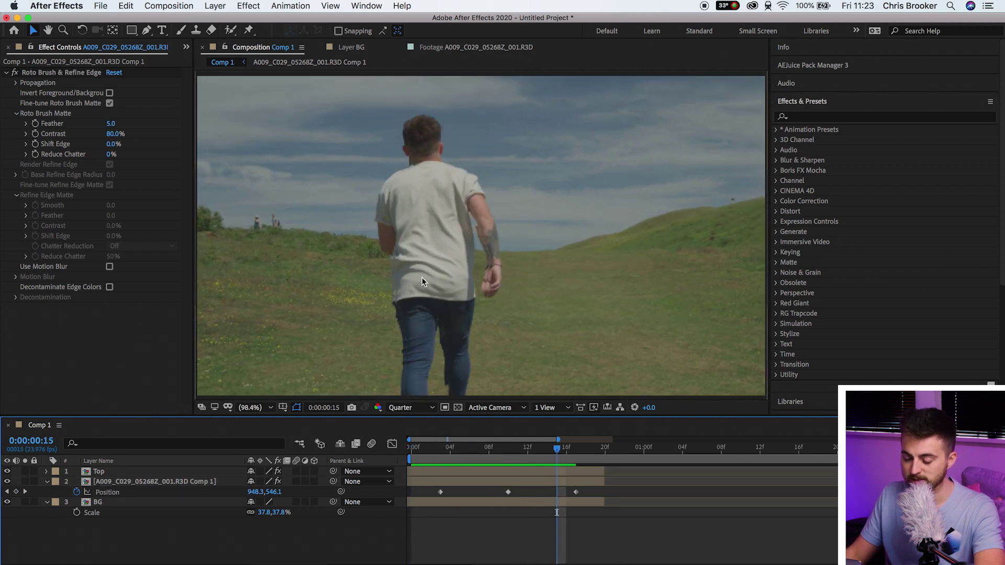
drag(537, 452, 508, 449)
click(506, 485)
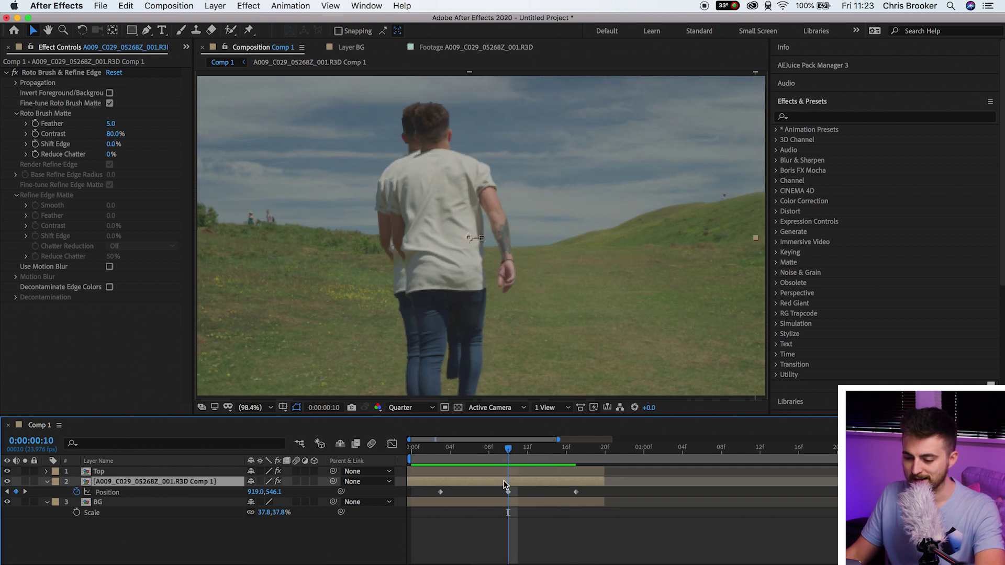
Apply Levels to the middle layer and drag Input White to -369.8 to black it out.
click(823, 117)
text(leve)
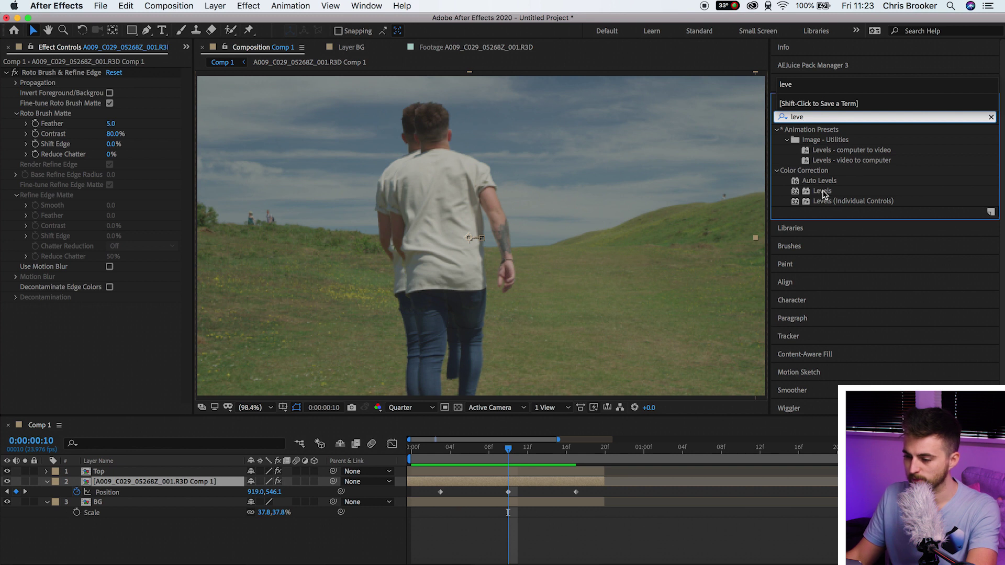
click(823, 191)
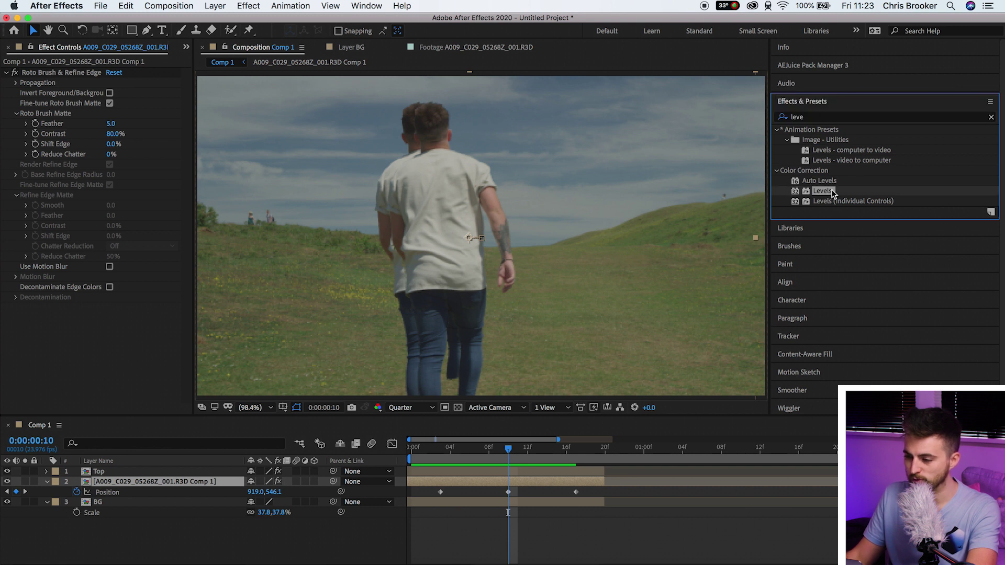
drag(821, 190, 450, 485)
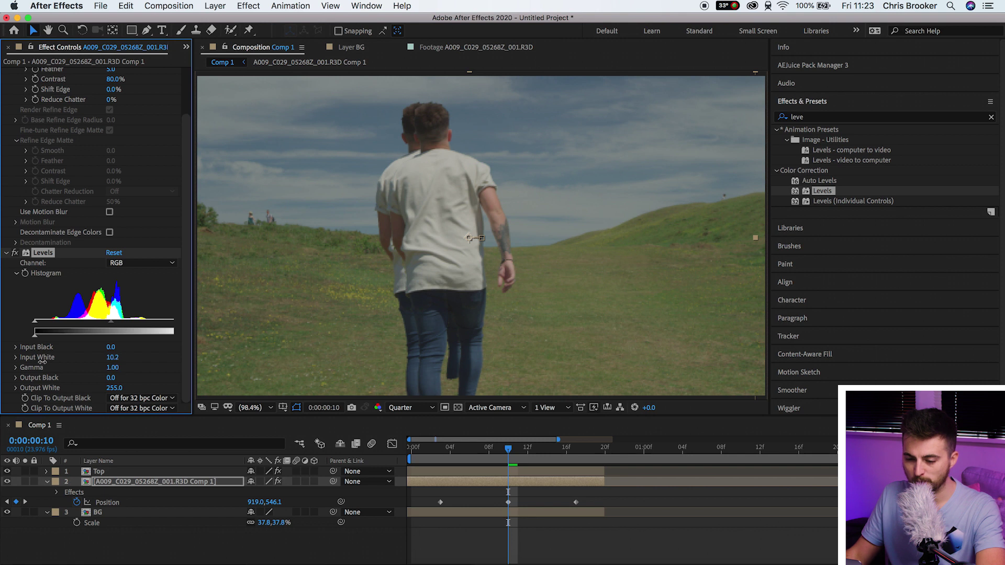
drag(42, 361, 1, 373)
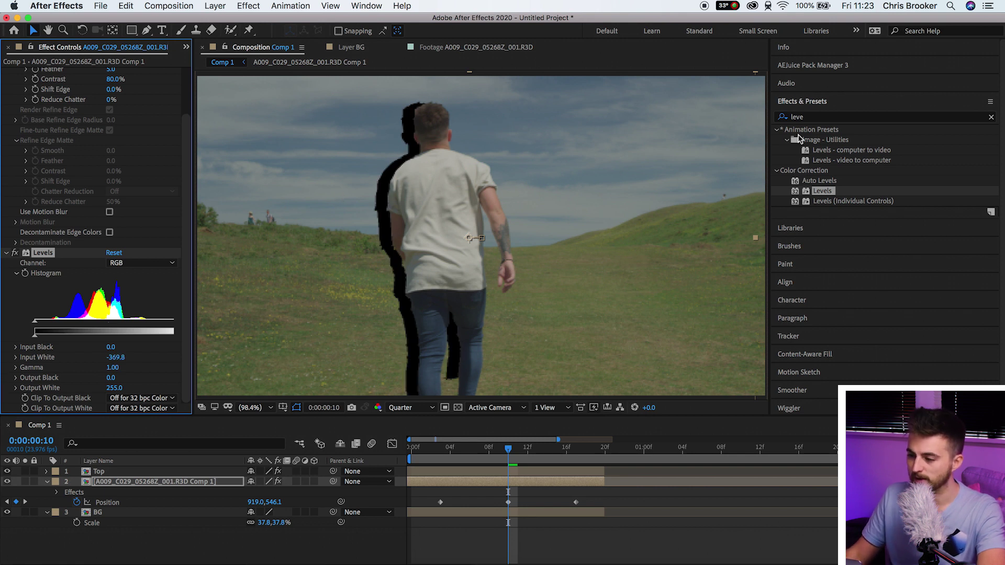
Apply Tint to the middle layer and open the colour picker for Map Black To.
click(829, 117)
text(tint)
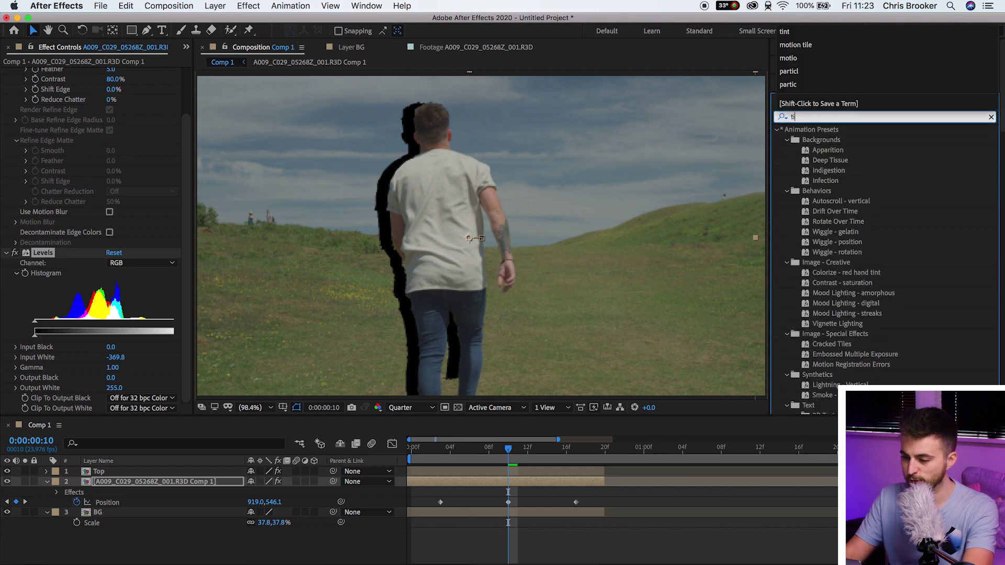
click(815, 173)
drag(814, 173, 451, 483)
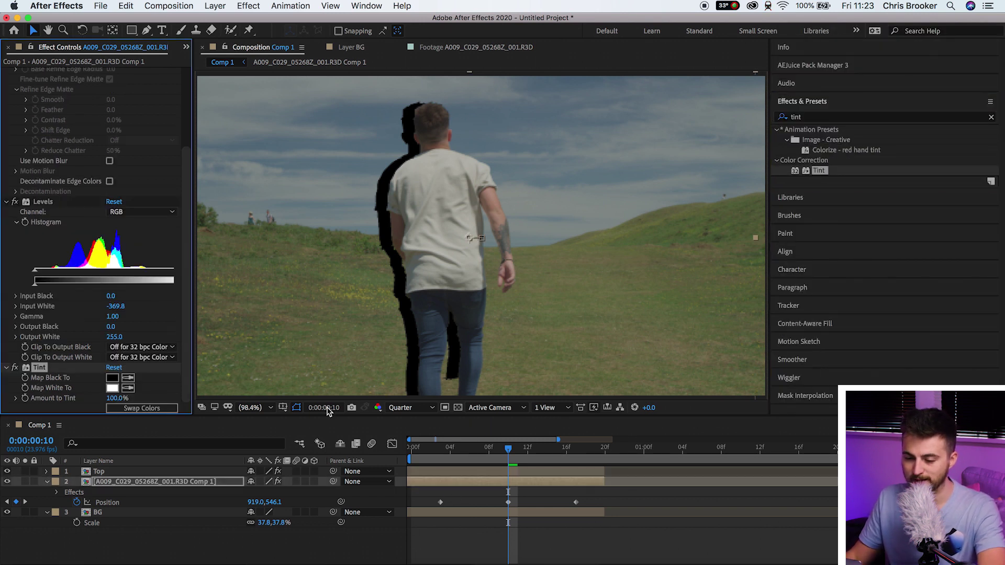
click(113, 379)
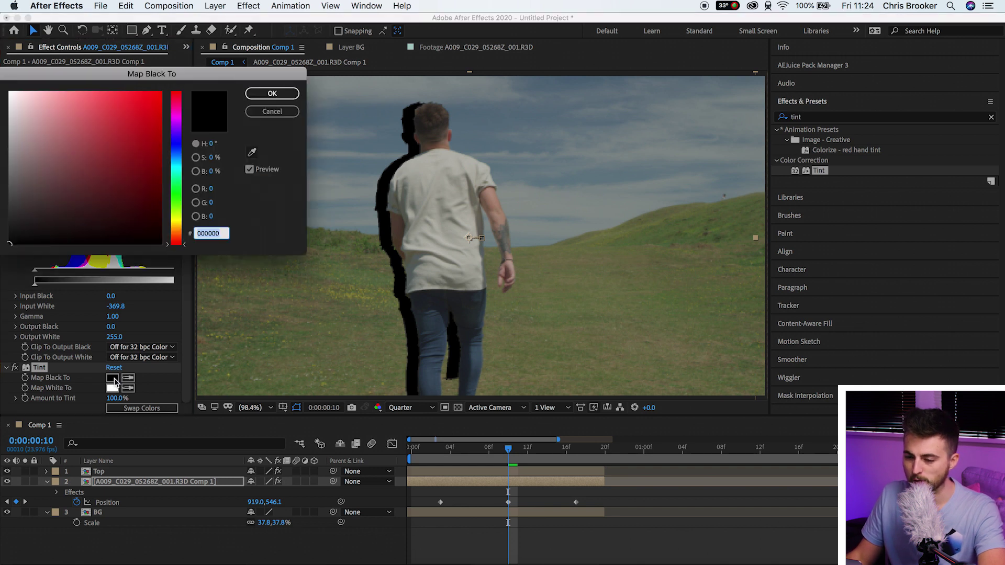
Set Tint's Map Black To to pale green C9EAA8, then duplicate the silhouette layer.
drag(130, 201, 170, 83)
mouse_move(132, 121)
mouse_down()
mouse_move(65, 105)
mouse_move(117, 174)
mouse_move(66, 106)
mouse_move(42, 107)
mouse_up()
drag(175, 198, 172, 207)
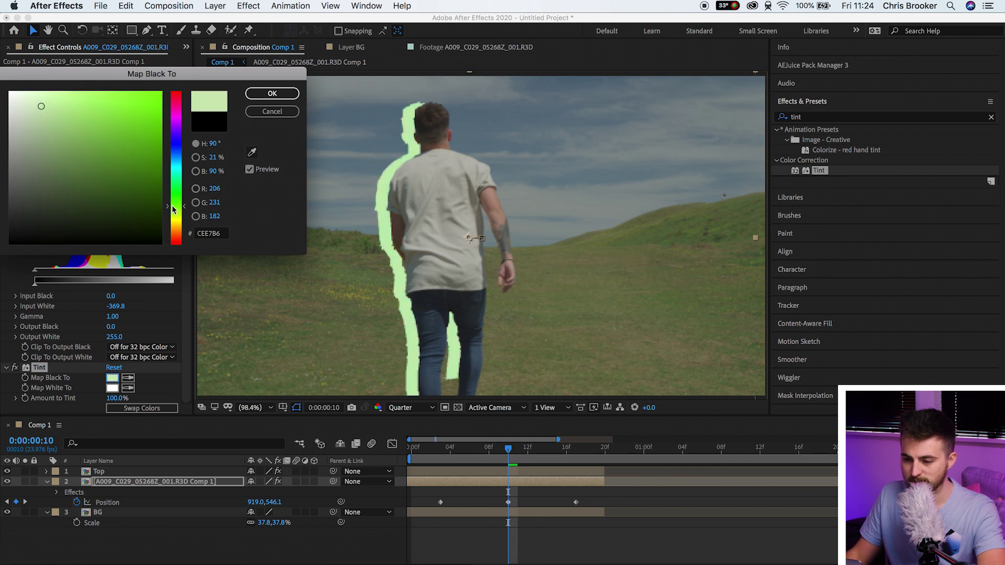
click(39, 104)
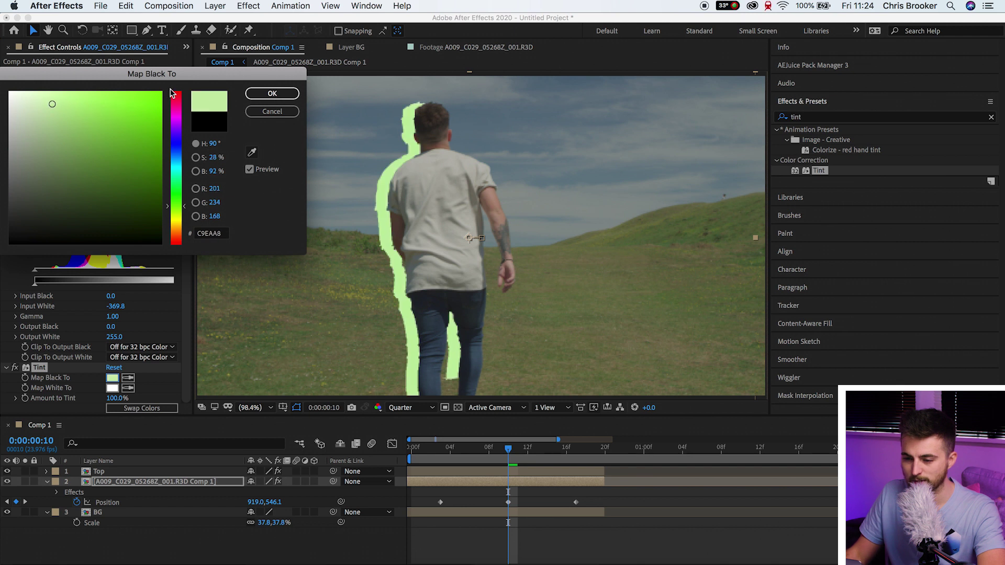
click(272, 93)
click(502, 481)
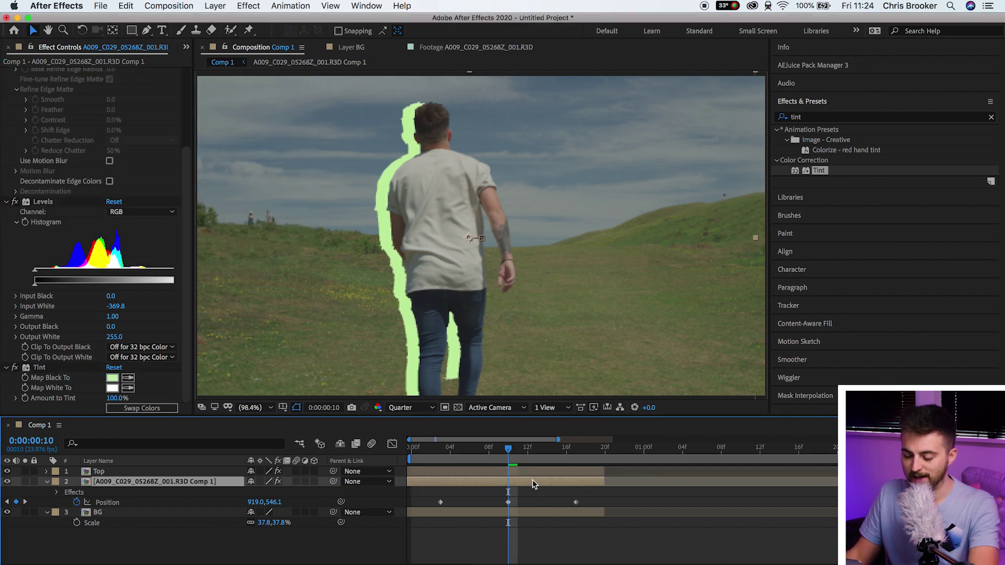
key(super+d)
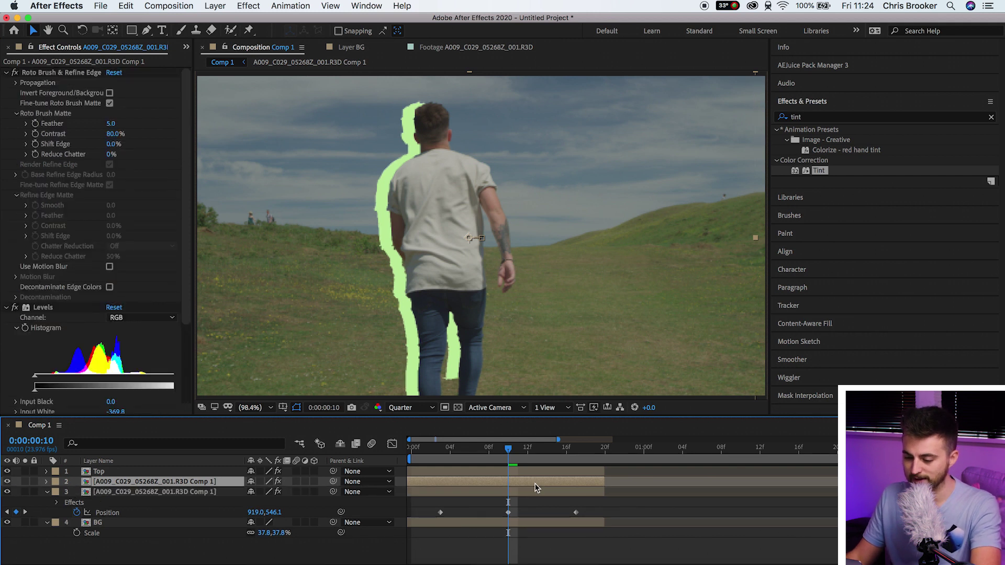
Shift the new silhouette copy further left to Position X 874.
click(527, 494)
click(506, 512)
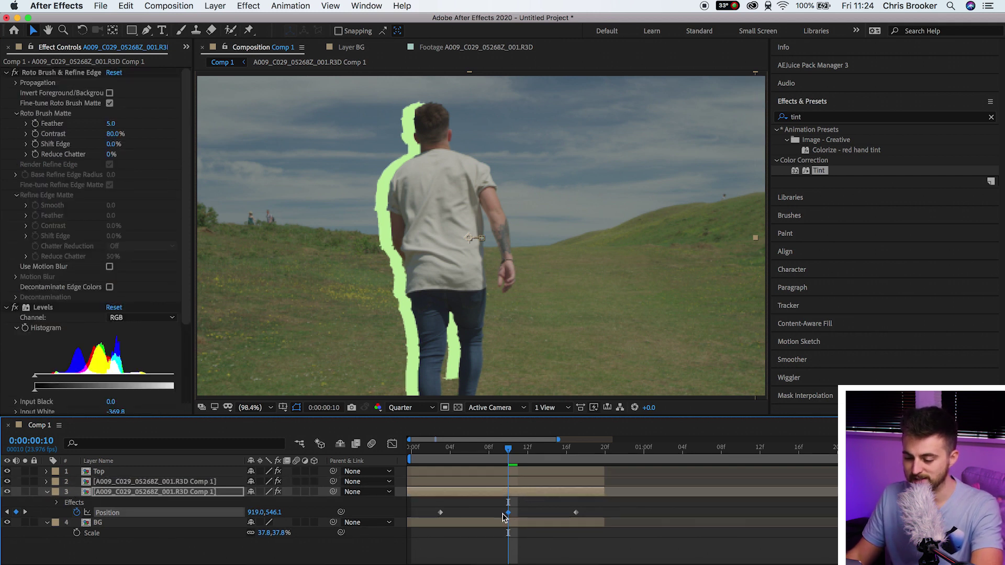
drag(256, 518, 232, 518)
Change the copy's Tint Map Black To colour to a bluer green, A8EAB3.
scroll(66, 280, down, 5)
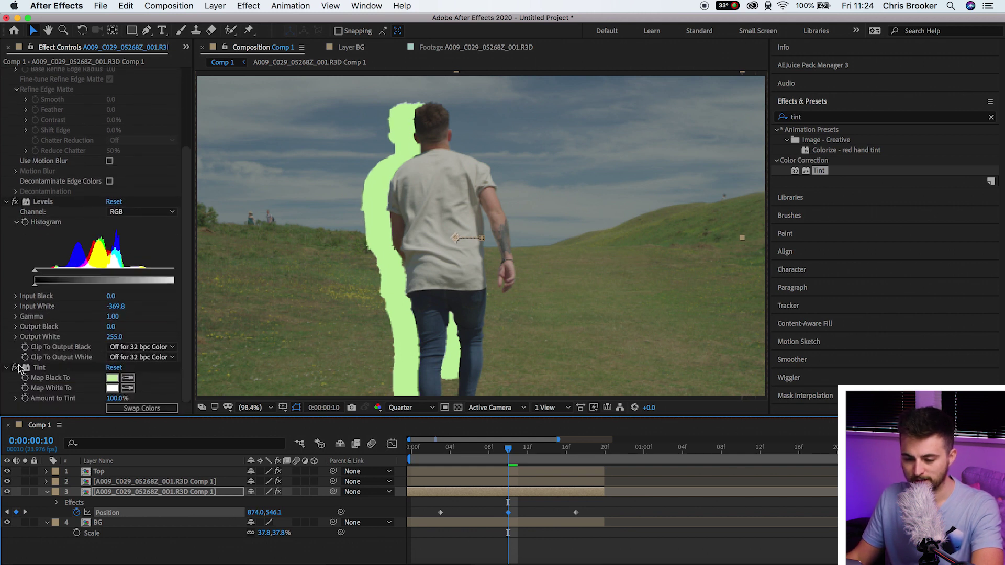
click(38, 368)
click(112, 379)
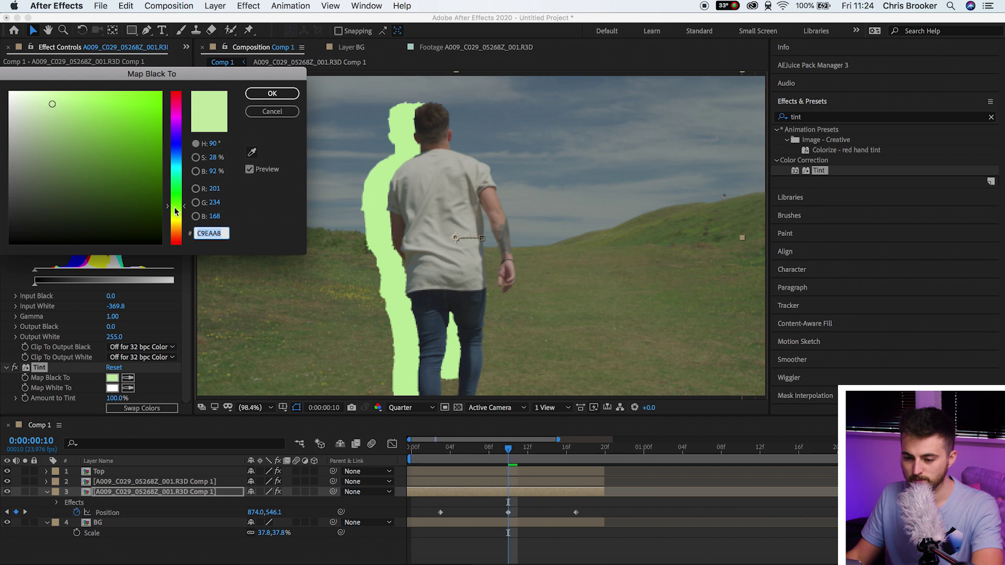
drag(175, 209, 174, 204)
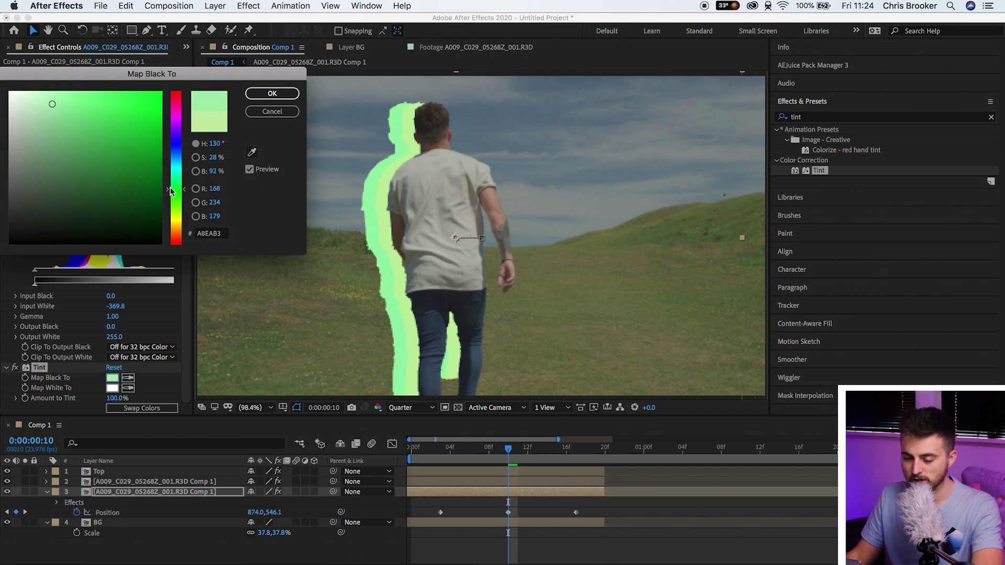
click(272, 94)
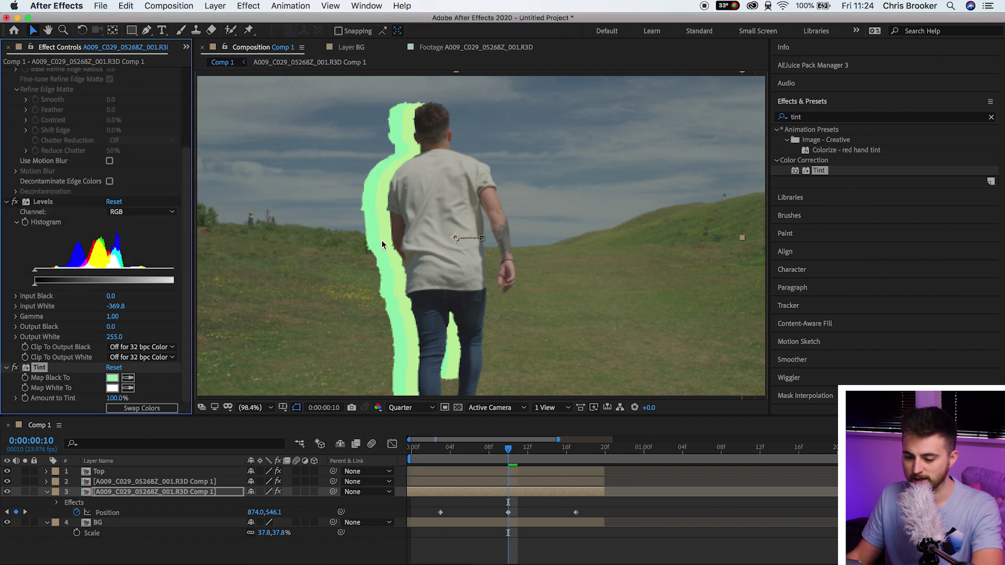
Duplicate the tinted silhouette and select the new copy's Position keyframe.
click(503, 493)
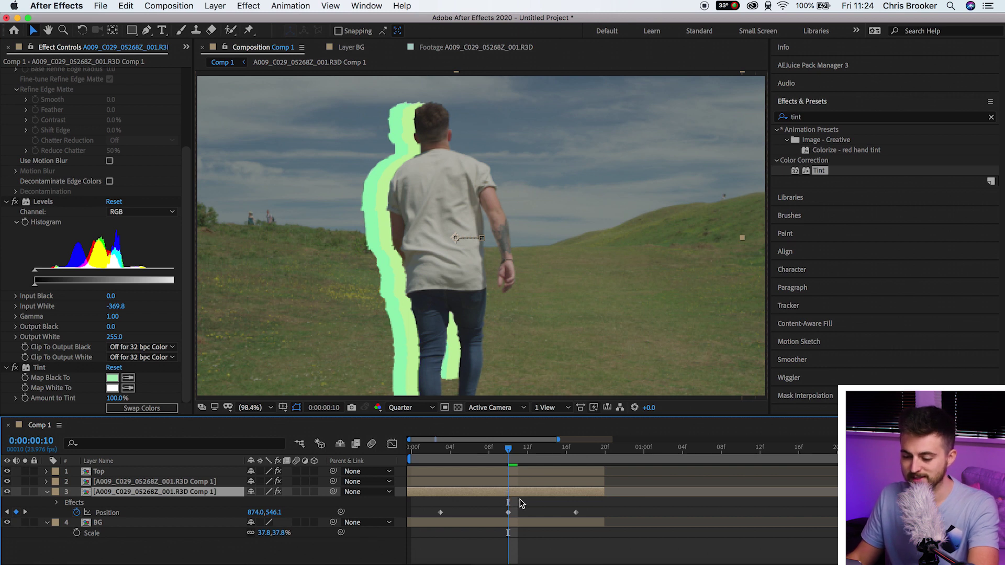
key(super+d)
click(514, 504)
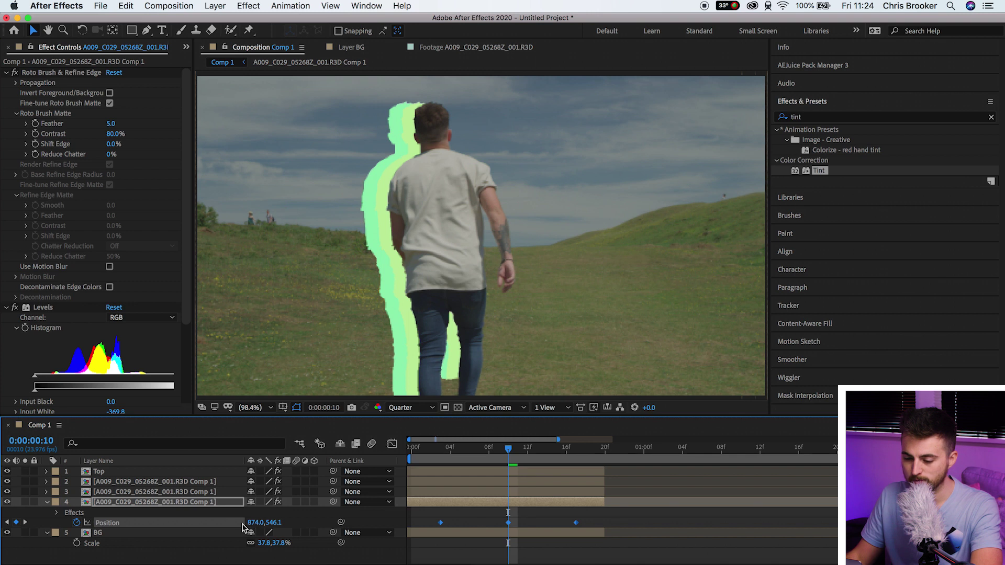
click(508, 523)
Move this copy to Position X 821 and tint its dark tones mint.
drag(250, 523, 264, 522)
scroll(120, 333, down, 3)
scroll(125, 356, down, 3)
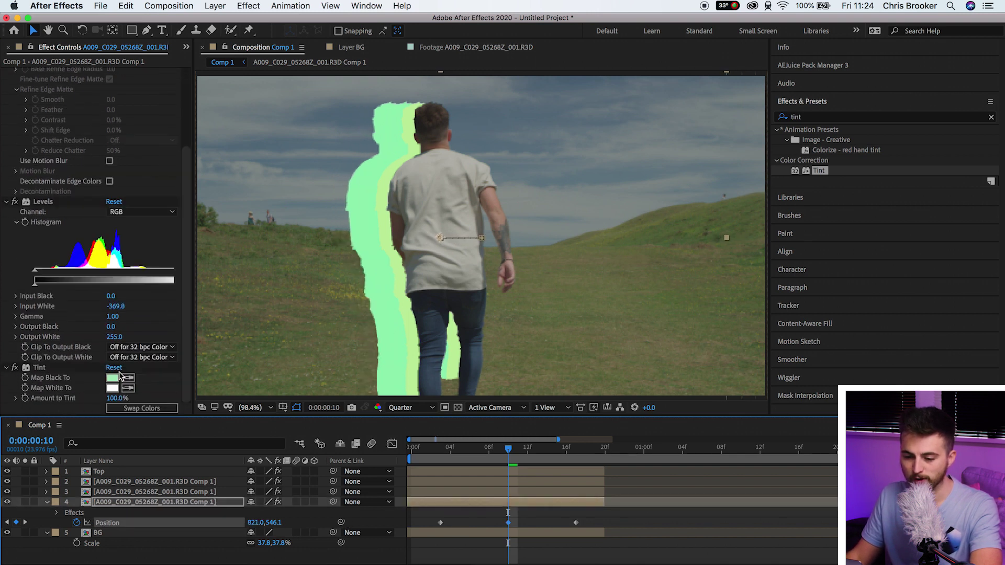
click(111, 379)
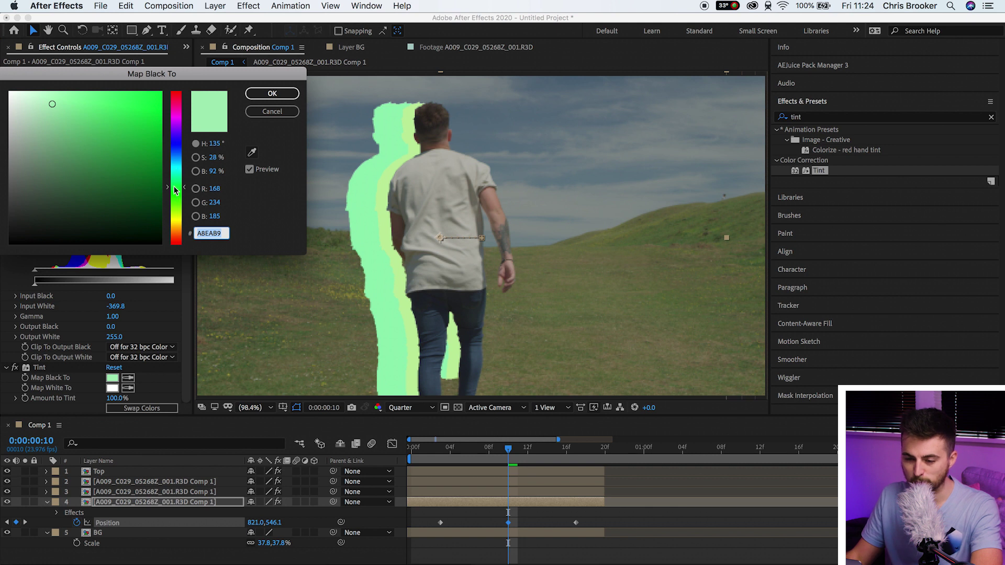
drag(175, 193, 174, 187)
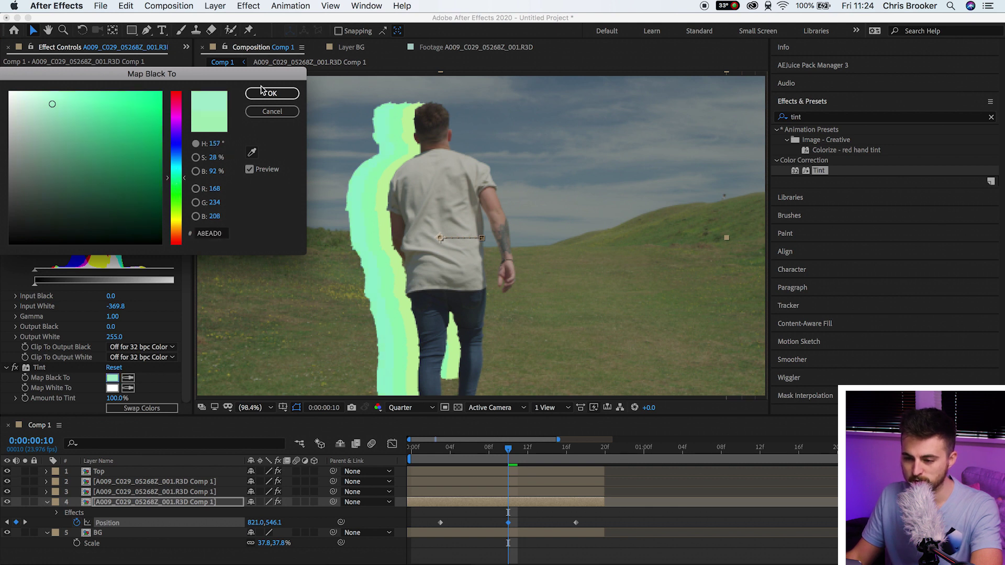
click(270, 93)
Duplicate the mint echo, move it to X 778, and tint it light blue A8DCEA.
click(559, 505)
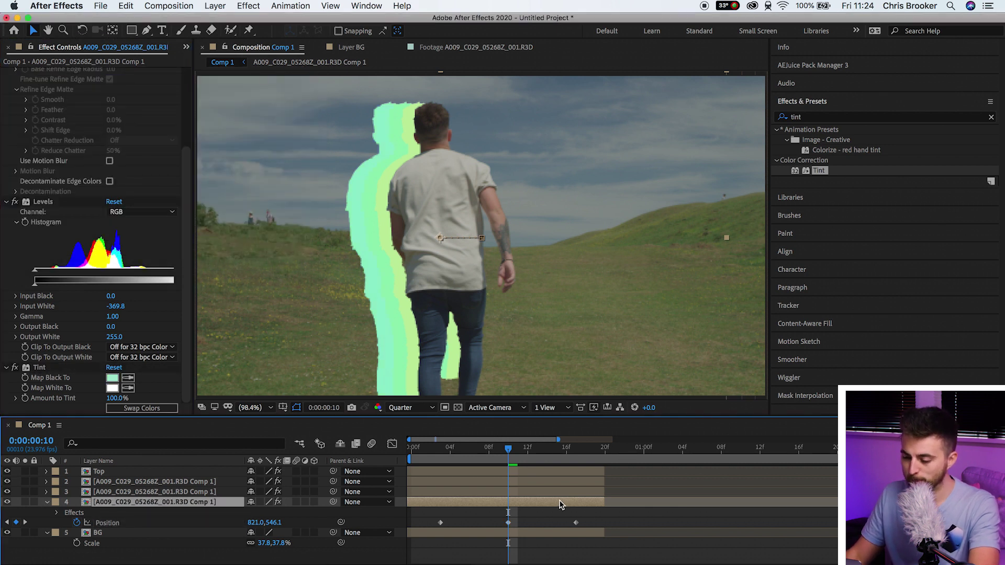
key(super+d)
click(507, 534)
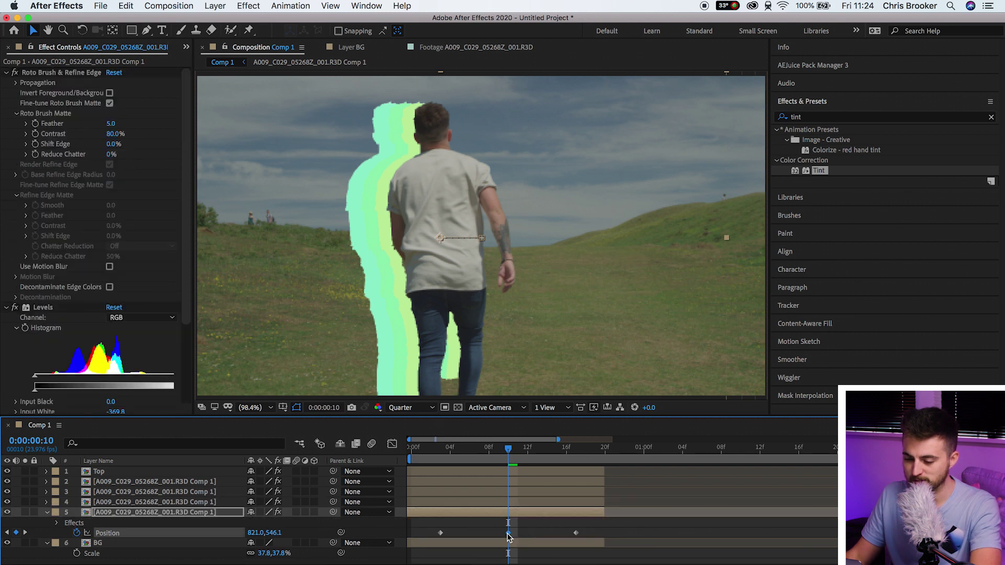
drag(252, 534, 250, 543)
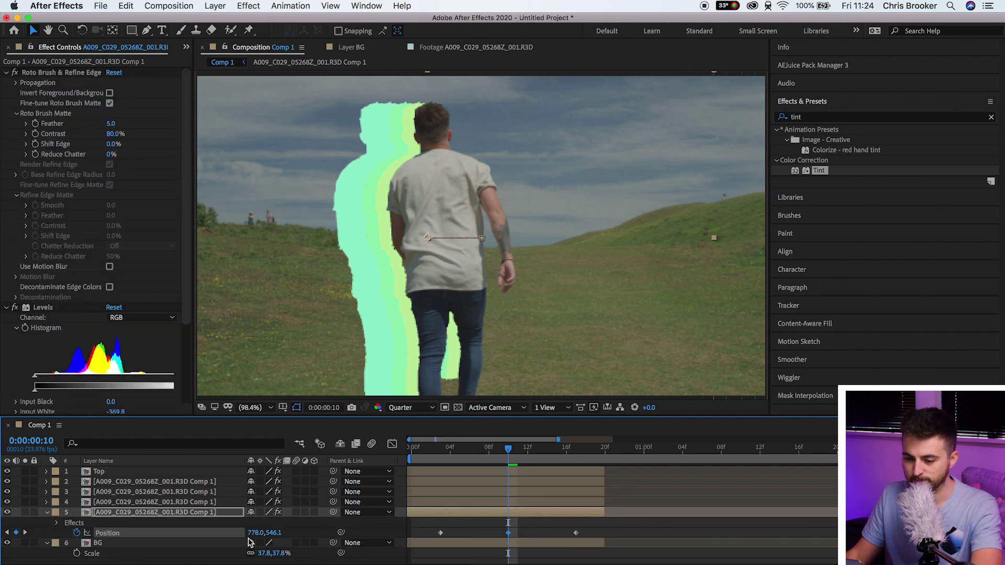
scroll(112, 351, down, 5)
click(112, 377)
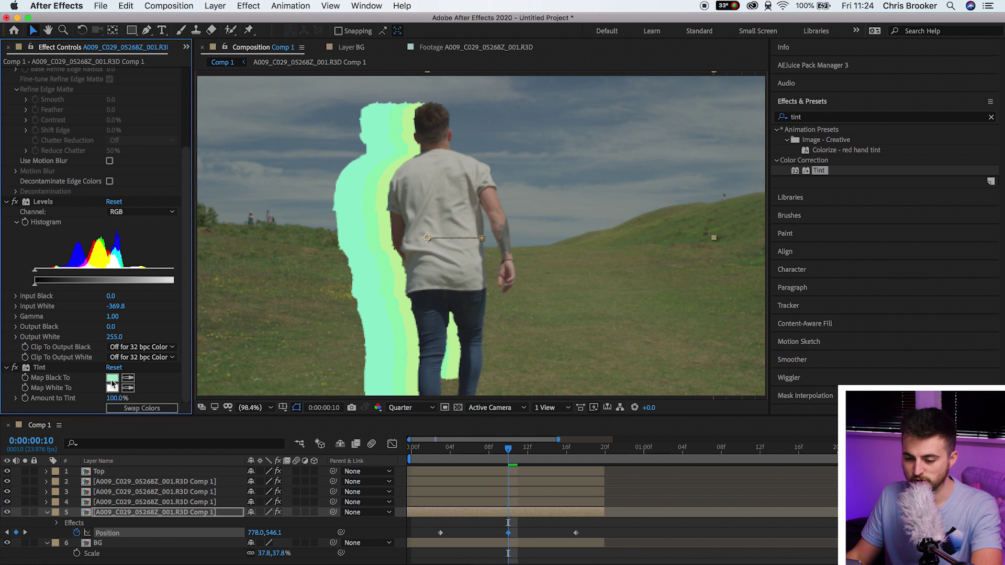
drag(176, 170, 176, 161)
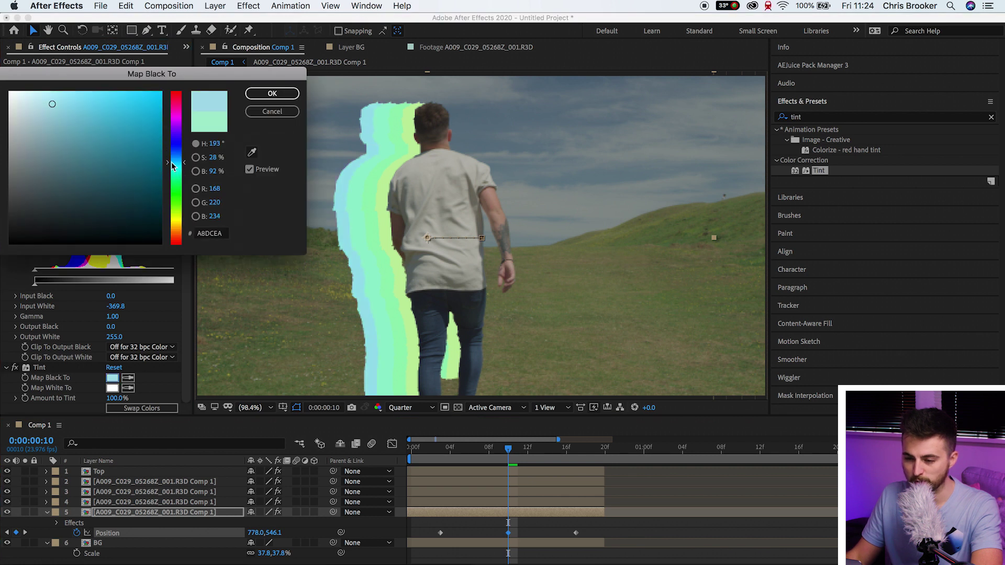
click(272, 93)
Duplicate the light-blue echo, move it to X 731, and tint it lavender A8AEEA.
click(460, 517)
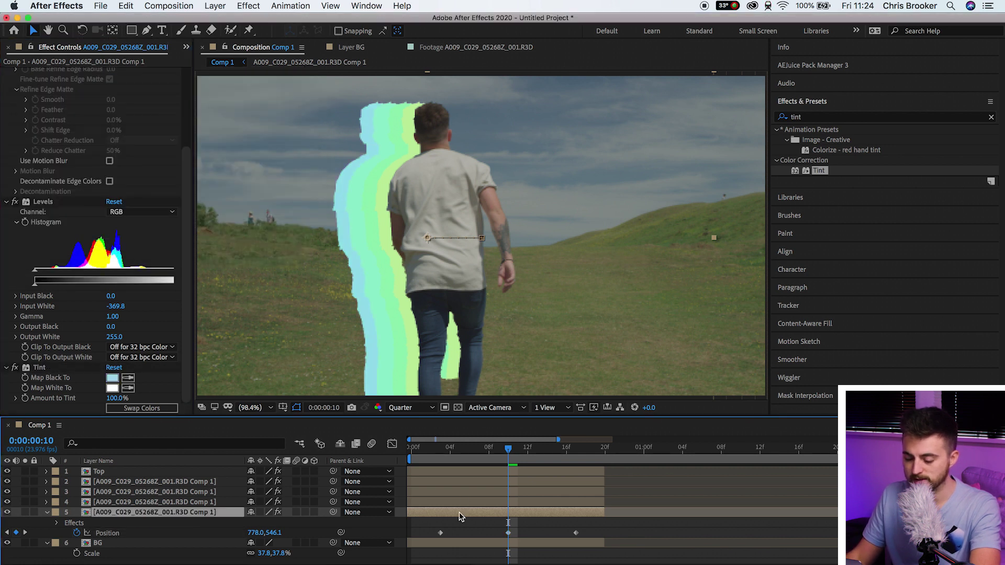
key(super+d)
click(517, 526)
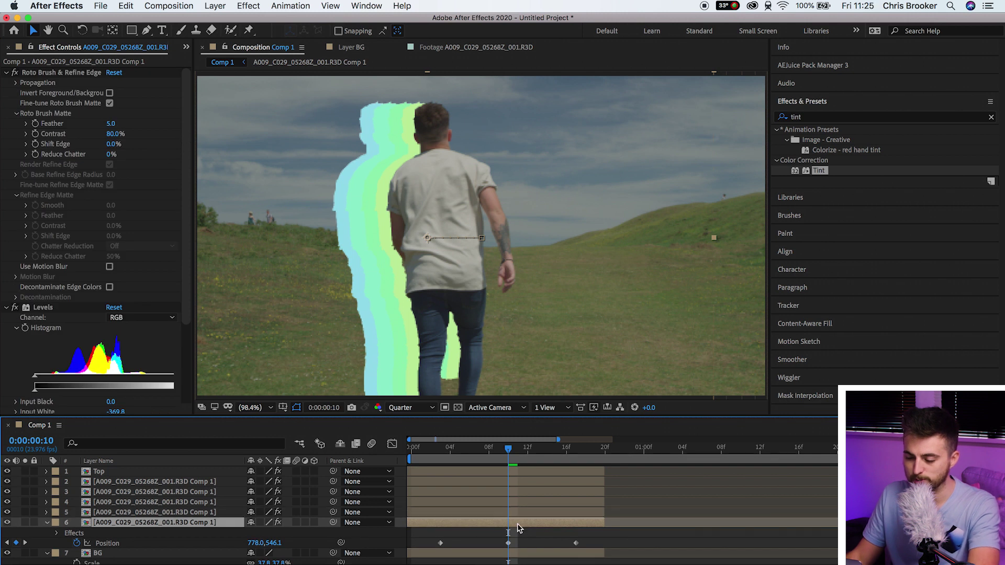
drag(267, 545, 242, 544)
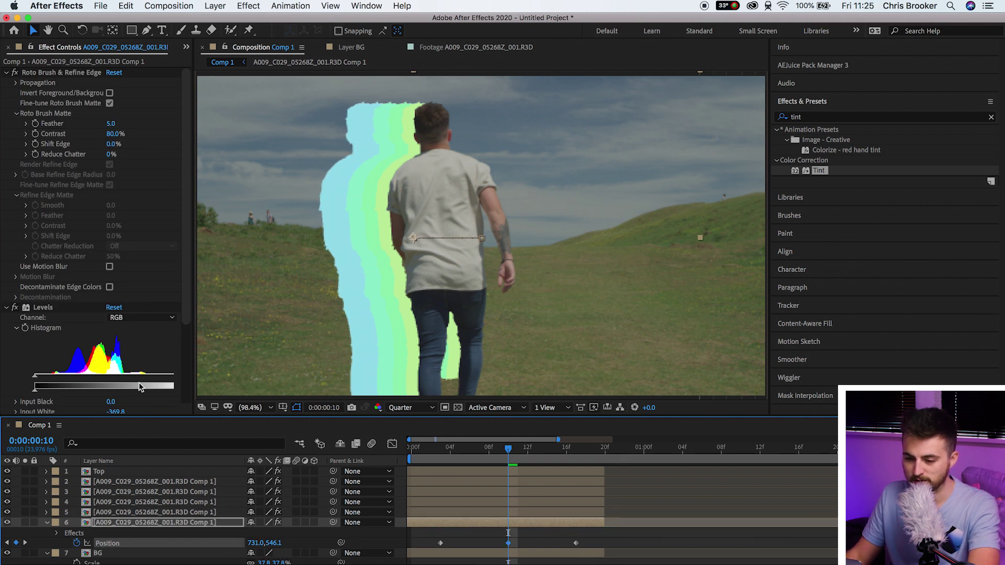
scroll(76, 306, down, 5)
click(112, 378)
drag(176, 160, 176, 149)
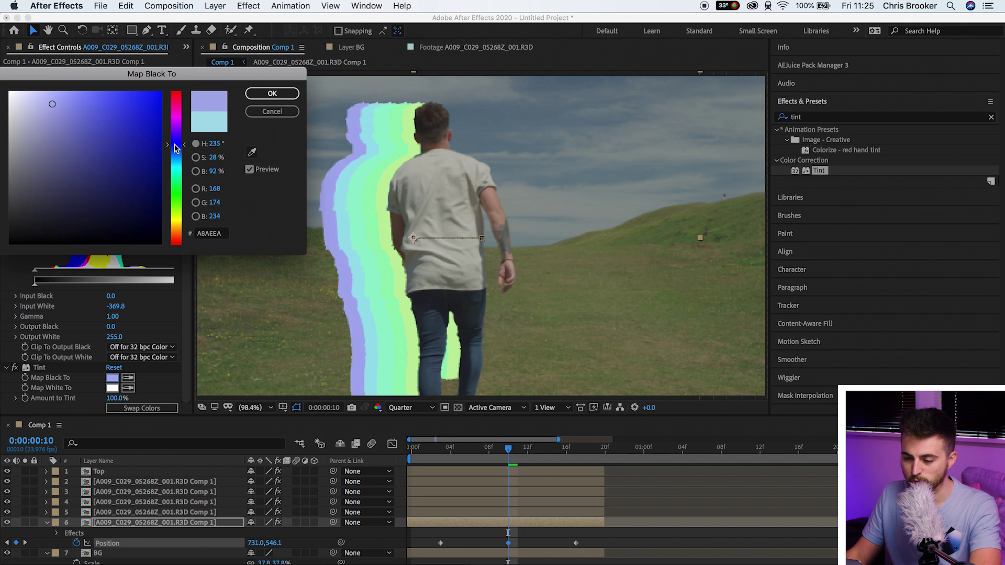
click(291, 94)
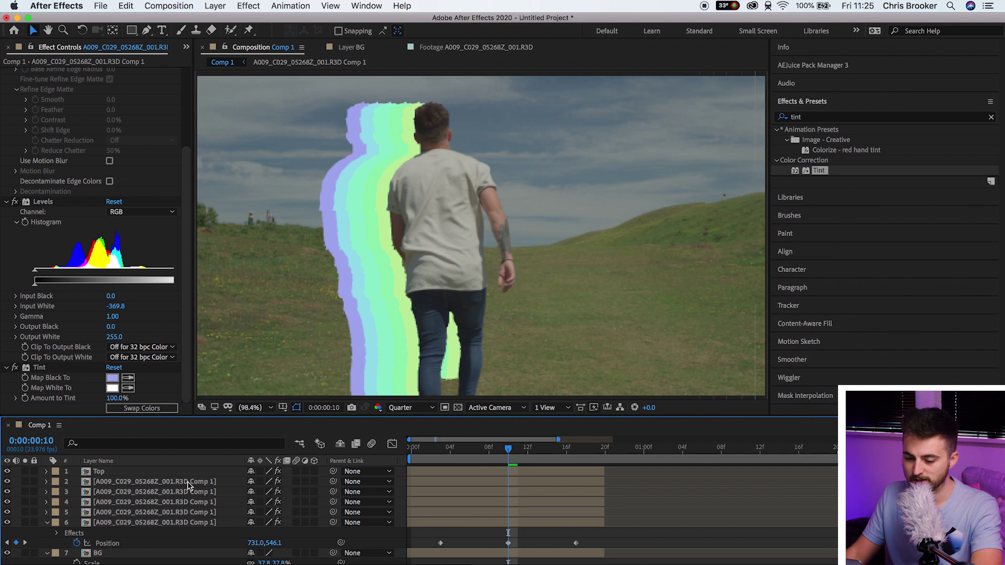
click(130, 472)
click(25, 472)
click(26, 472)
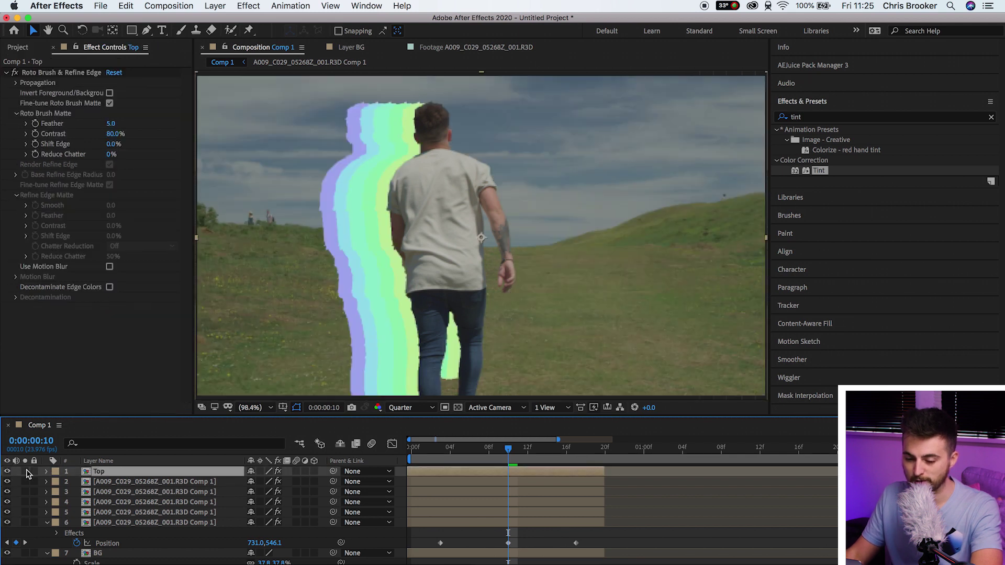
click(25, 482)
click(24, 483)
click(25, 492)
click(25, 493)
click(25, 502)
click(25, 502)
click(25, 513)
click(25, 513)
click(25, 512)
click(25, 513)
click(25, 523)
click(25, 522)
scroll(112, 547, down, 1)
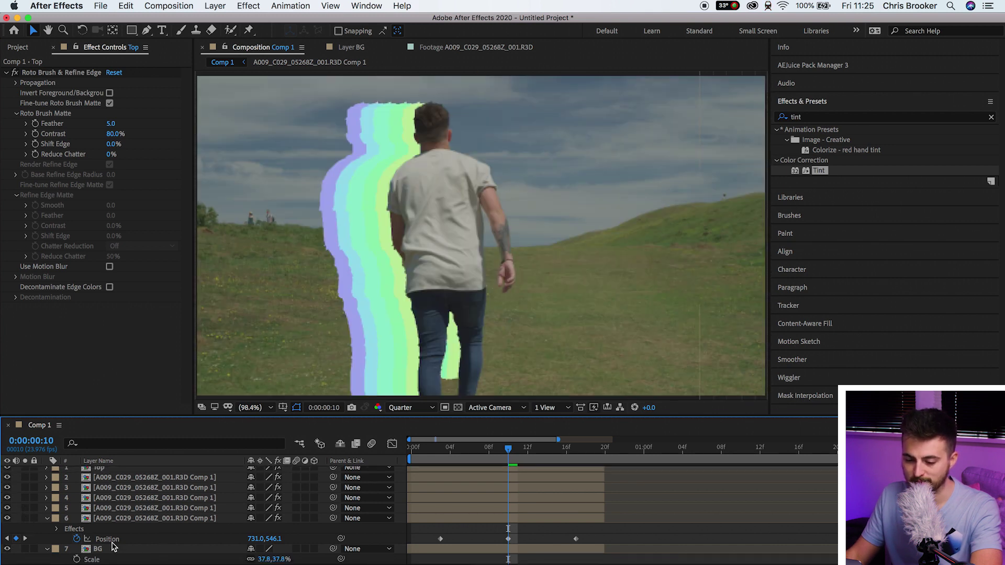
click(107, 540)
click(25, 550)
click(25, 549)
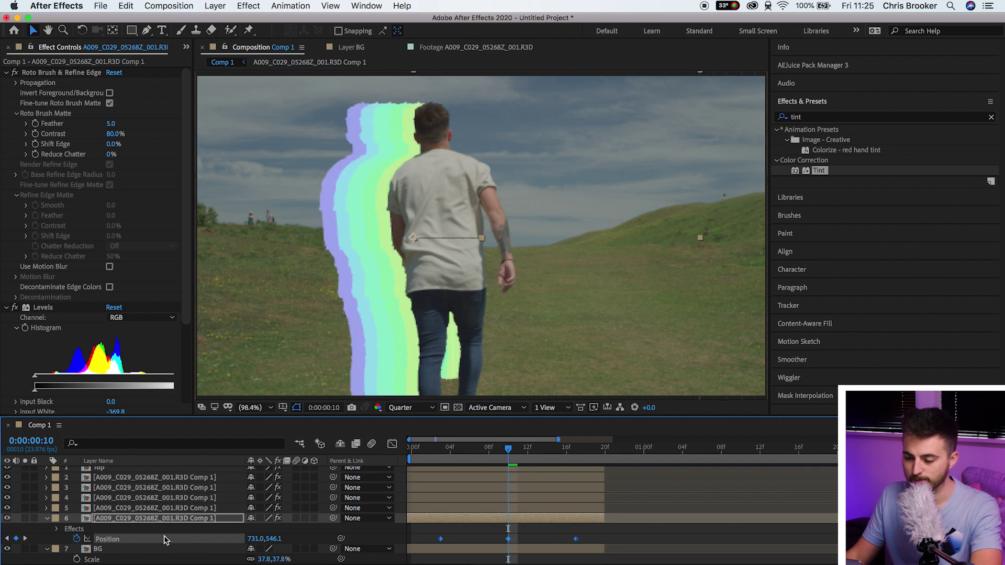
click(626, 486)
key(space)
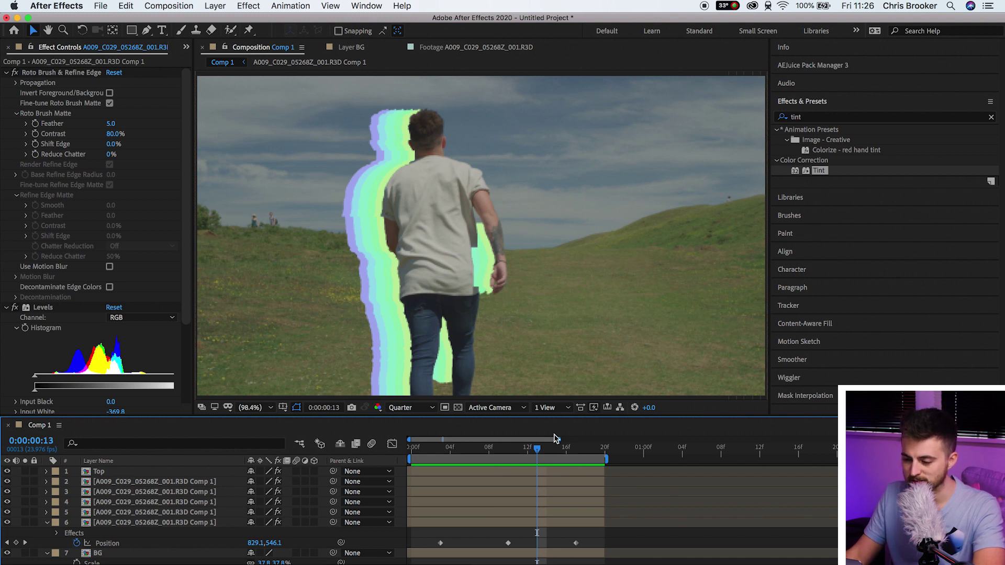
drag(541, 451, 546, 451)
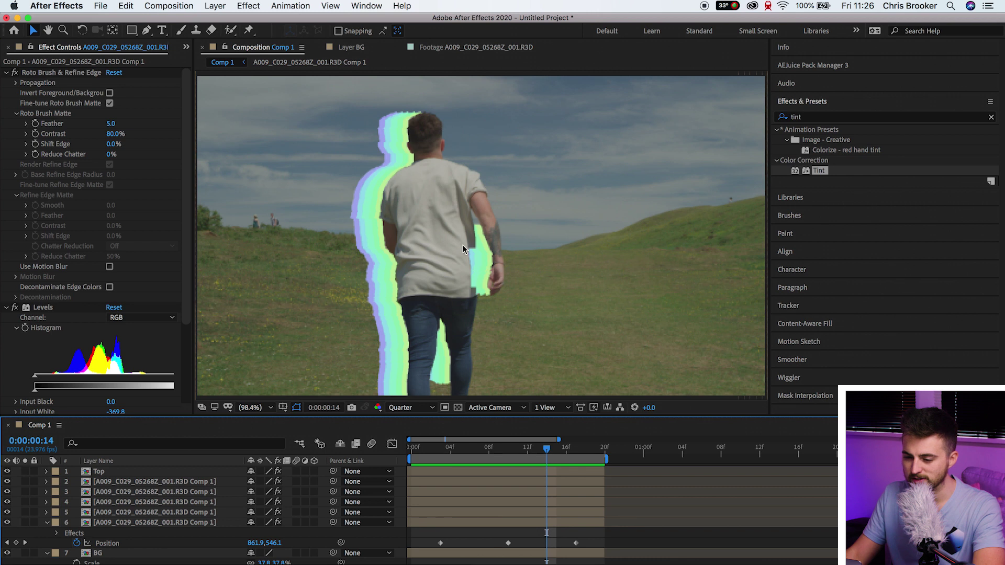
drag(577, 455, 443, 453)
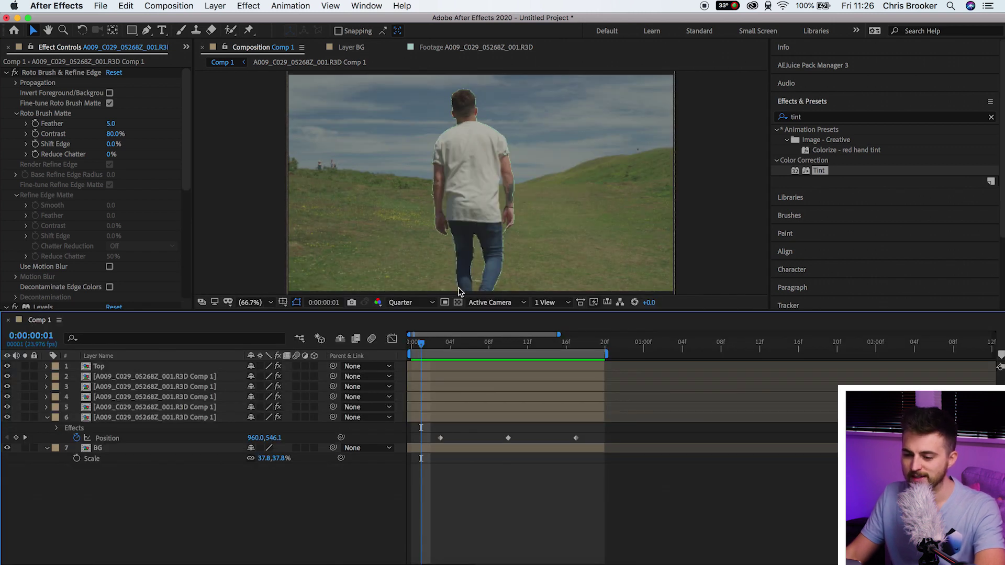
Split the five echo layers at frame 3 and delete their early halves.
drag(427, 344, 439, 347)
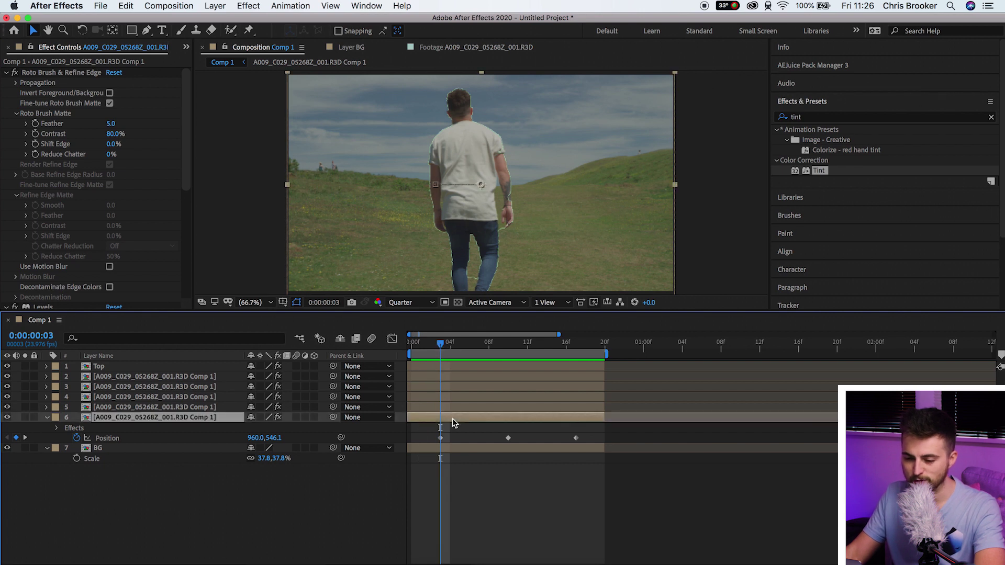
click(187, 378)
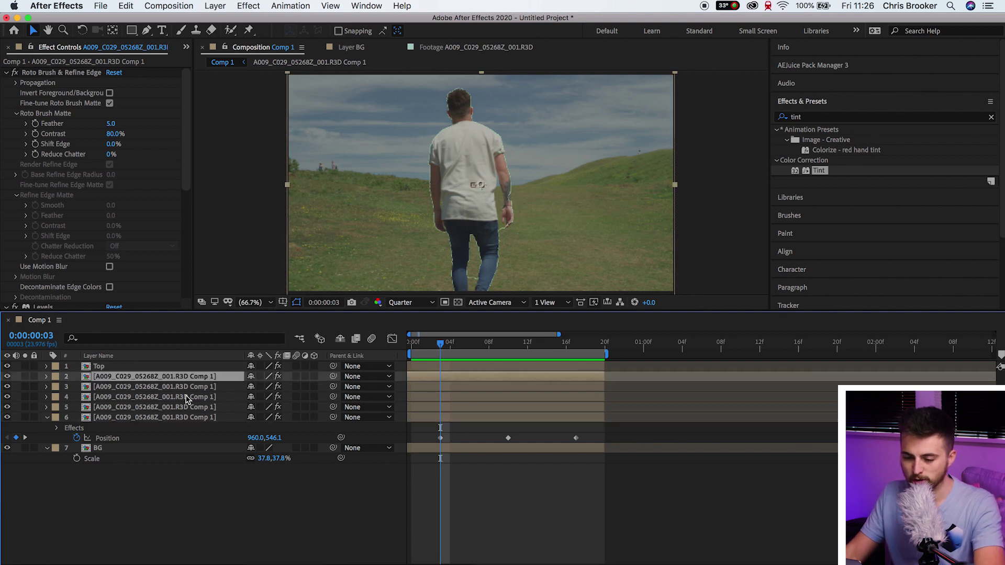
shift+click(207, 419)
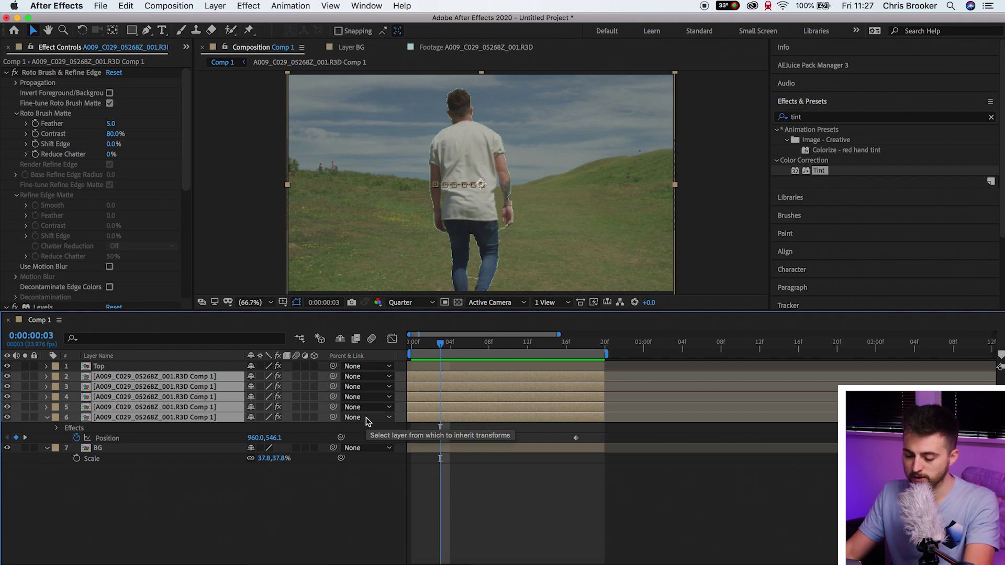
key(super+shift+d)
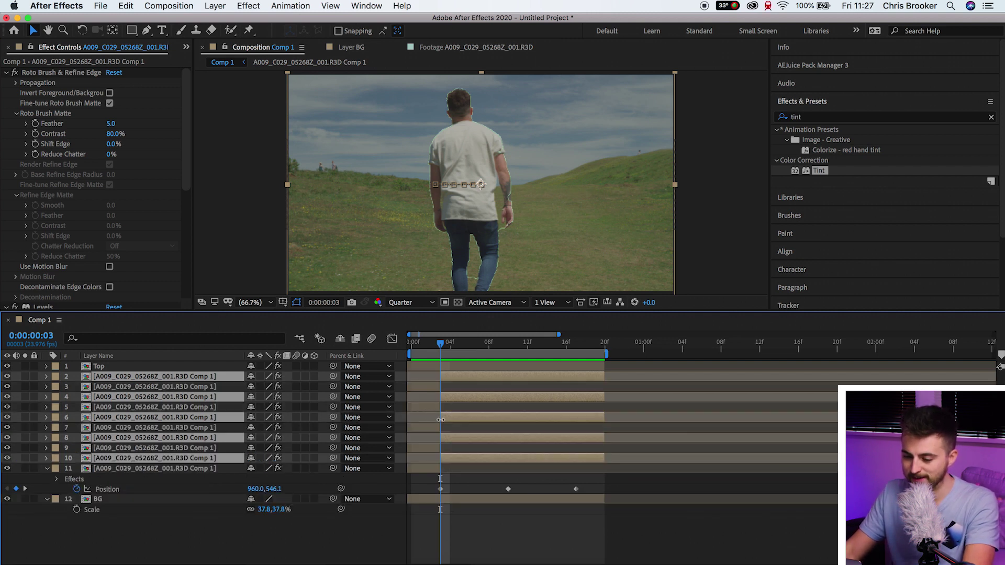
click(424, 386)
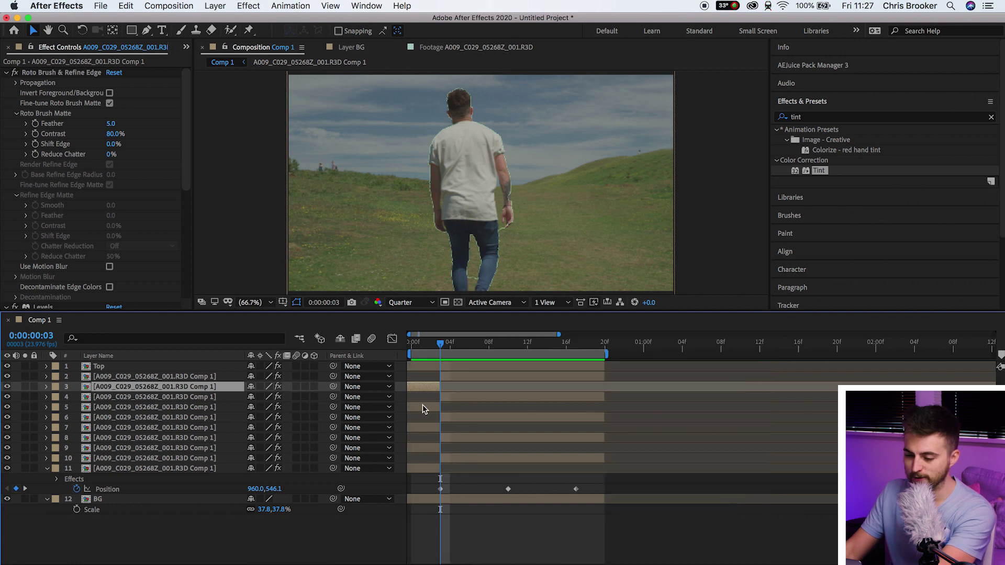
key(Delete)
click(421, 396)
key(Delete)
click(424, 407)
key(Delete)
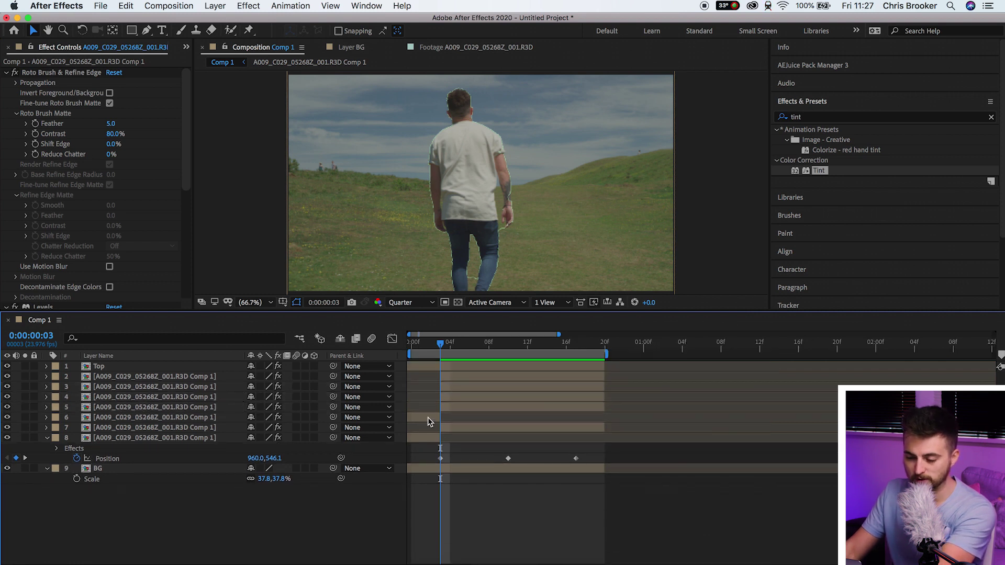
click(423, 417)
key(Delete)
click(423, 428)
key(Delete)
Preview the trimmed echoes from the start and check the trail.
key(Home)
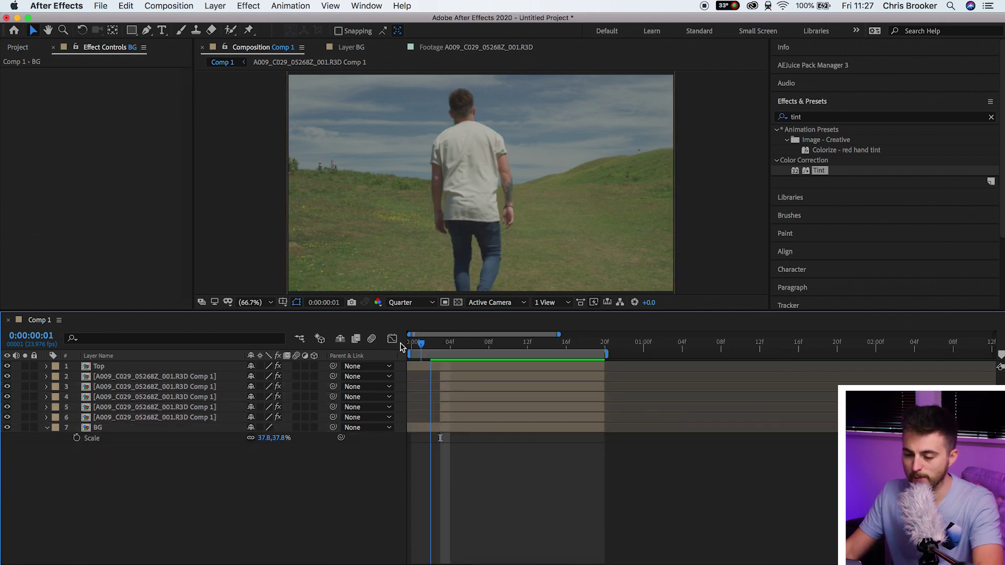
key(space)
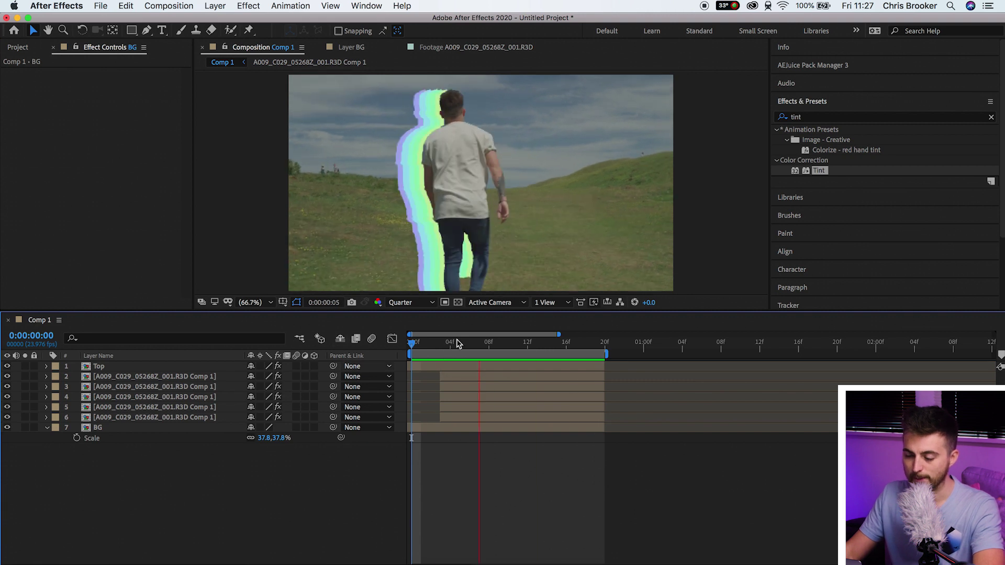
key(space)
drag(420, 344, 586, 349)
Split the five echo layers at frame 17 and delete the tails after it.
click(142, 417)
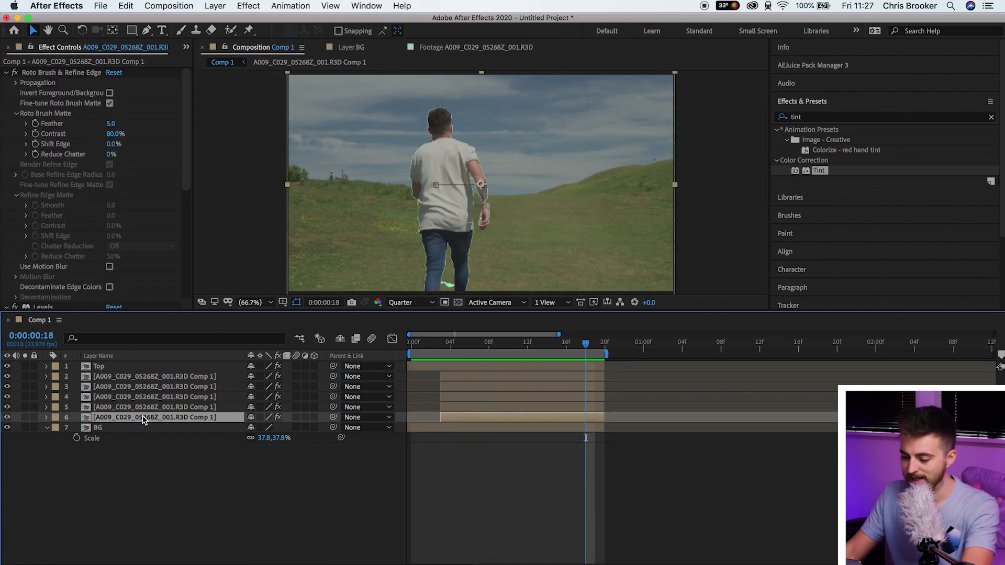
key(p)
drag(586, 345, 576, 345)
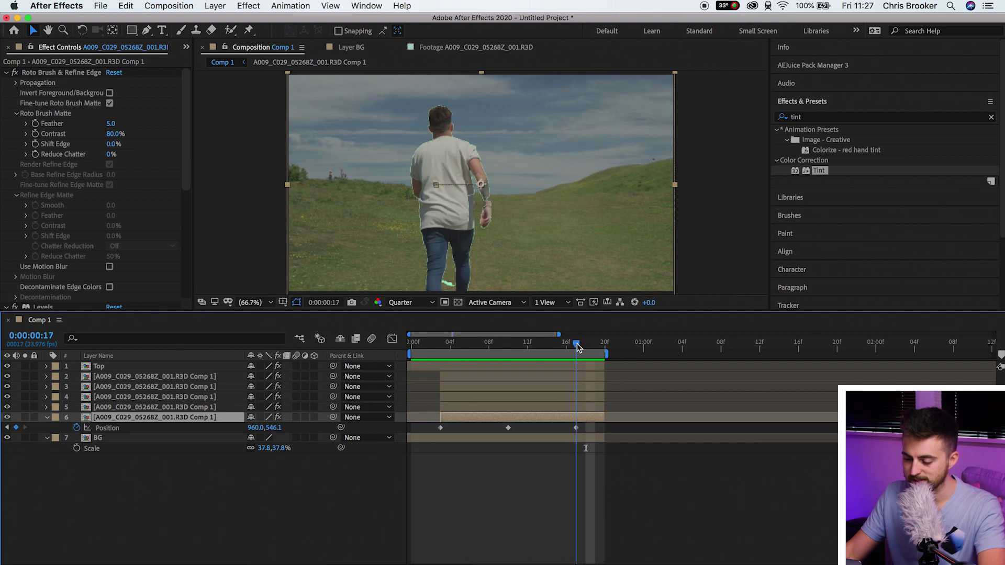
shift+click(200, 378)
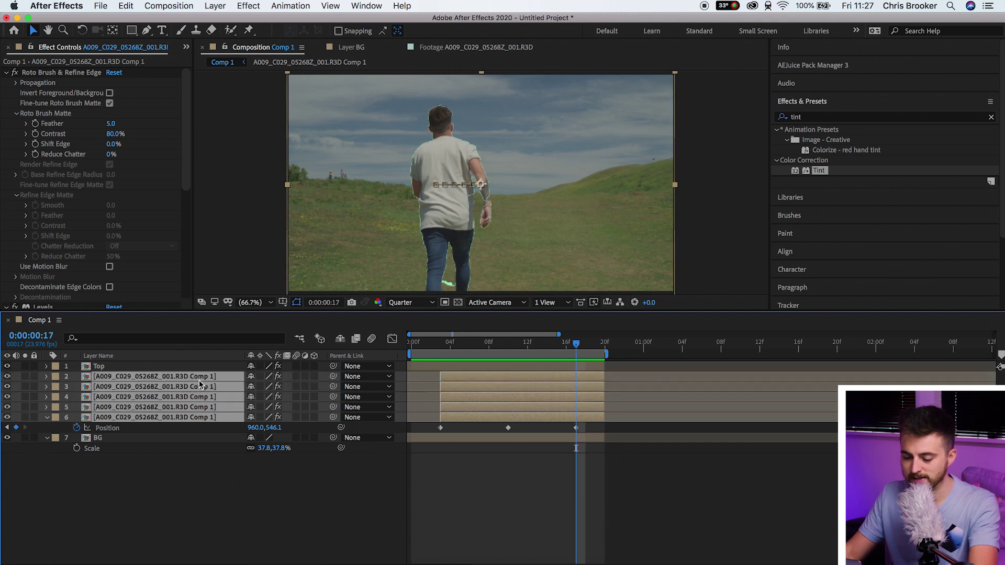
key(super+shift+d)
key(Delete)
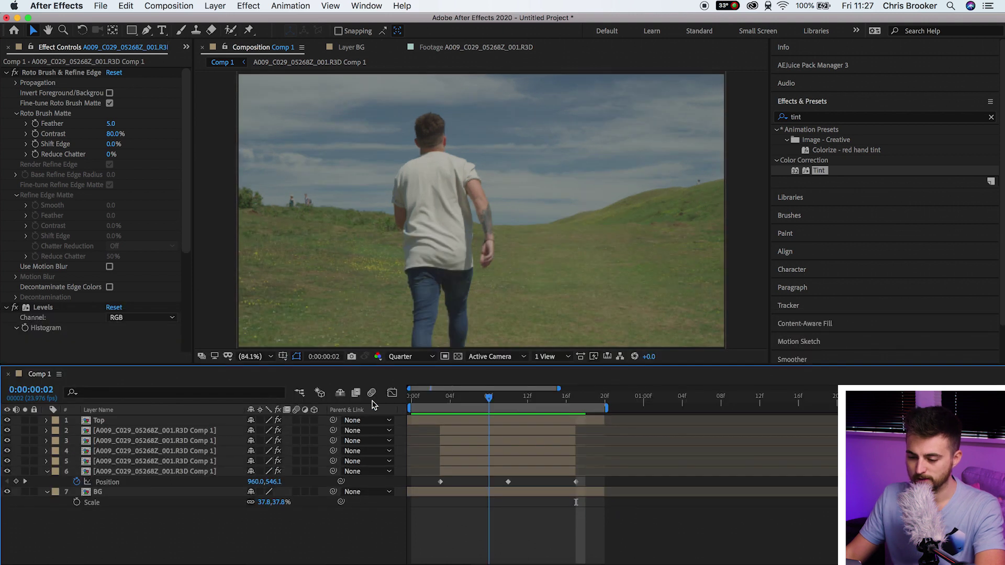
key(Home)
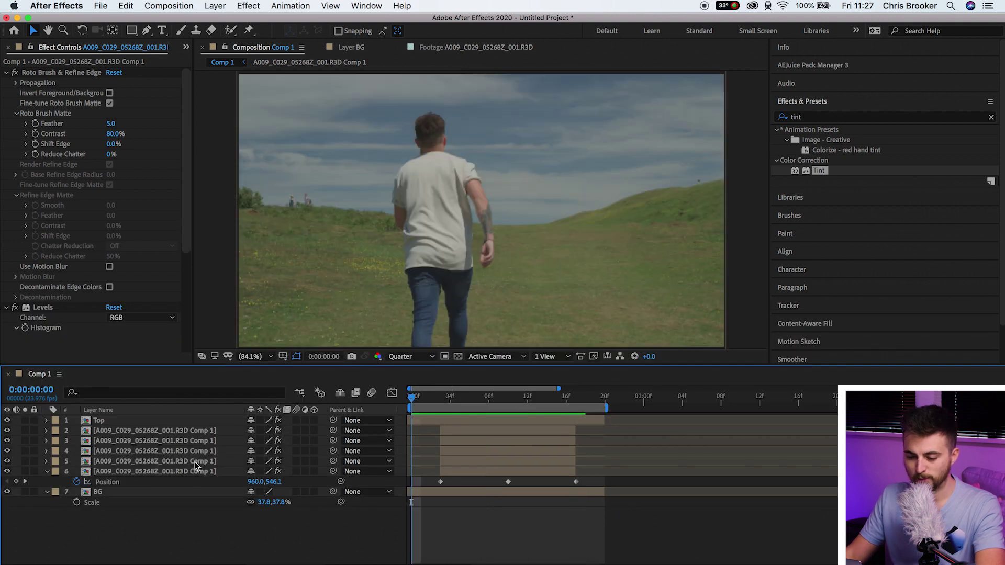
drag(261, 561, 172, 376)
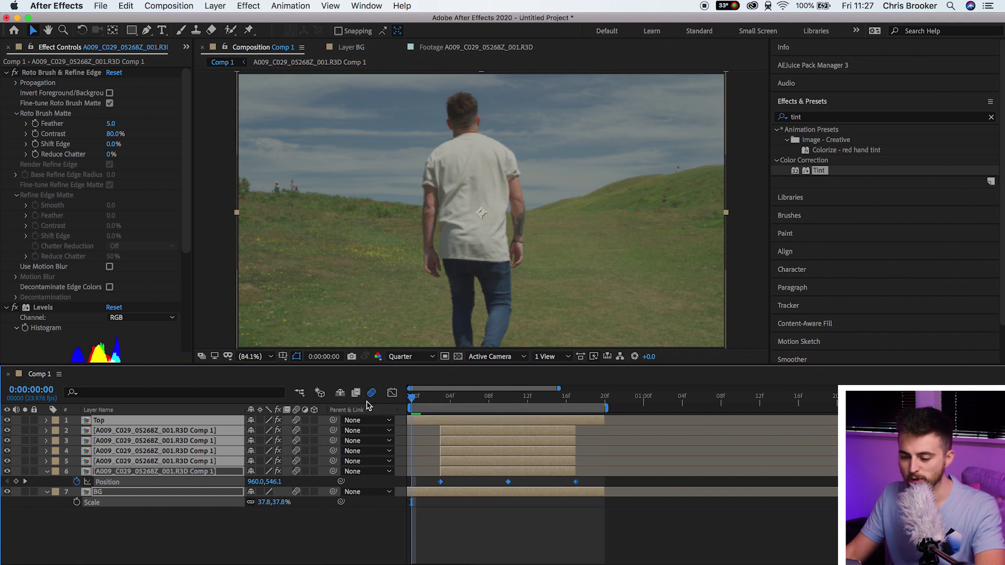
Deselect everything and preview the motion-blurred pastel echo trail behind the walking man.
click(496, 541)
key(space)
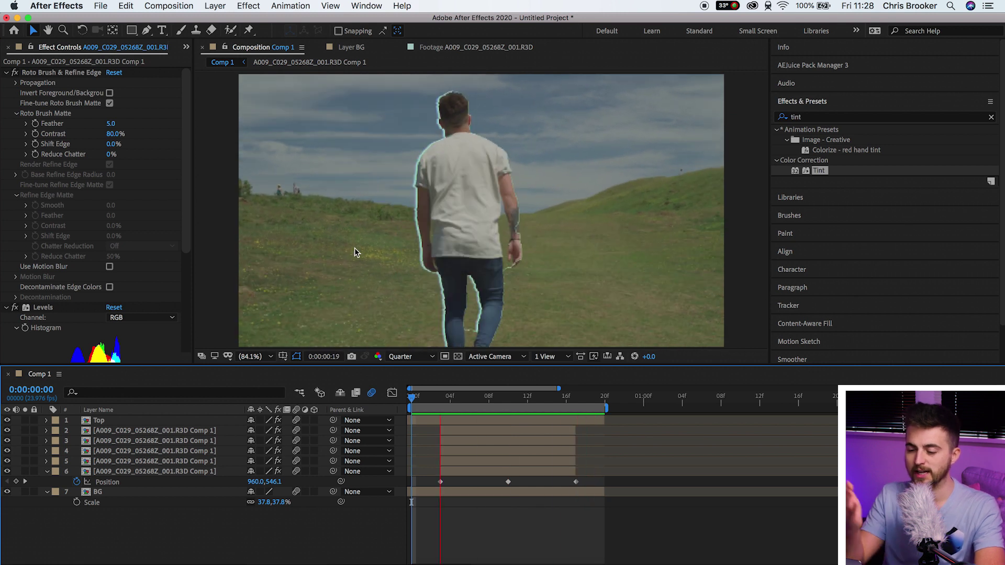
key(space)
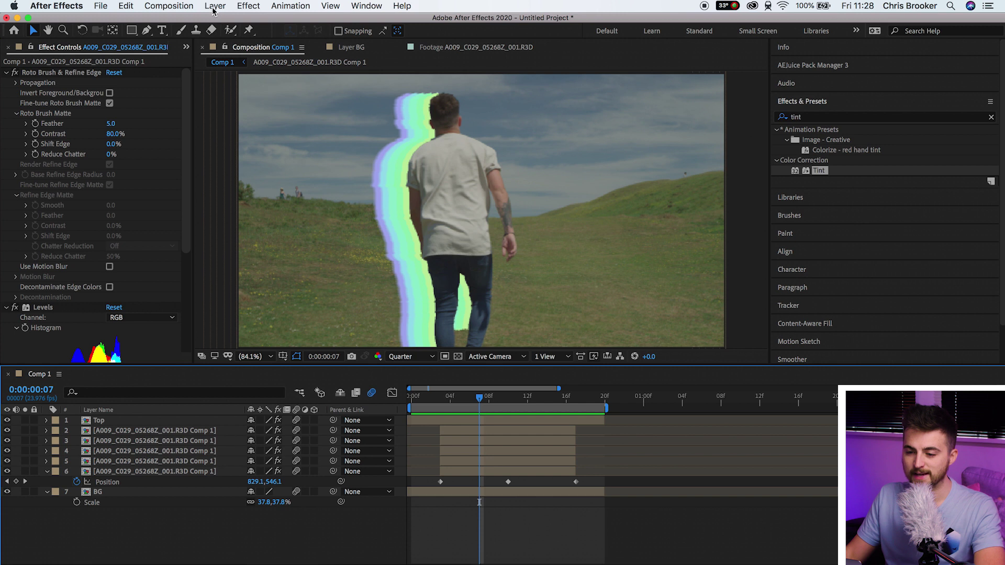
Add a Null Object layer and select layers 2–8 to parent them to Null 1.
click(214, 6)
mouse_move(220, 21)
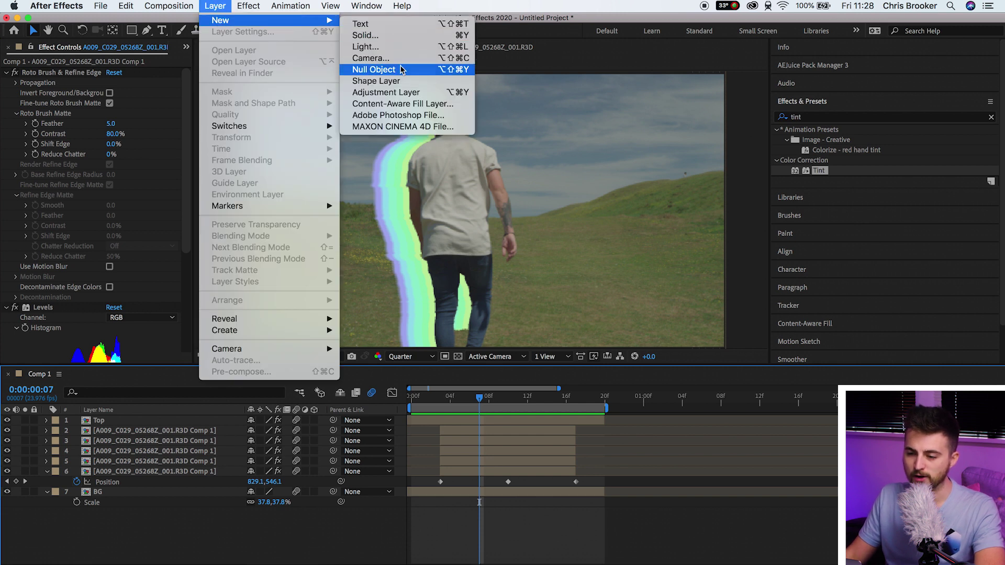
click(374, 69)
drag(278, 554, 222, 438)
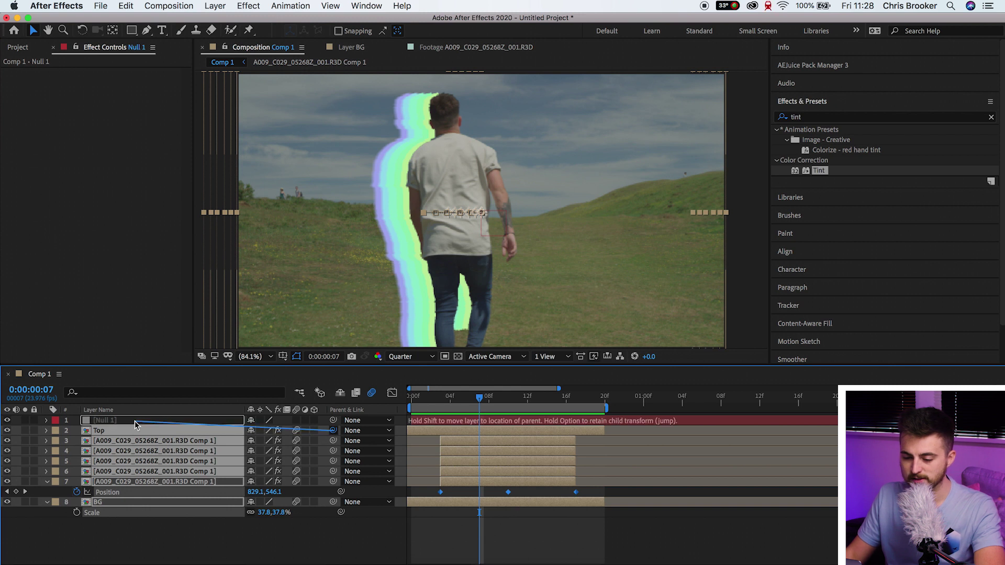
click(412, 405)
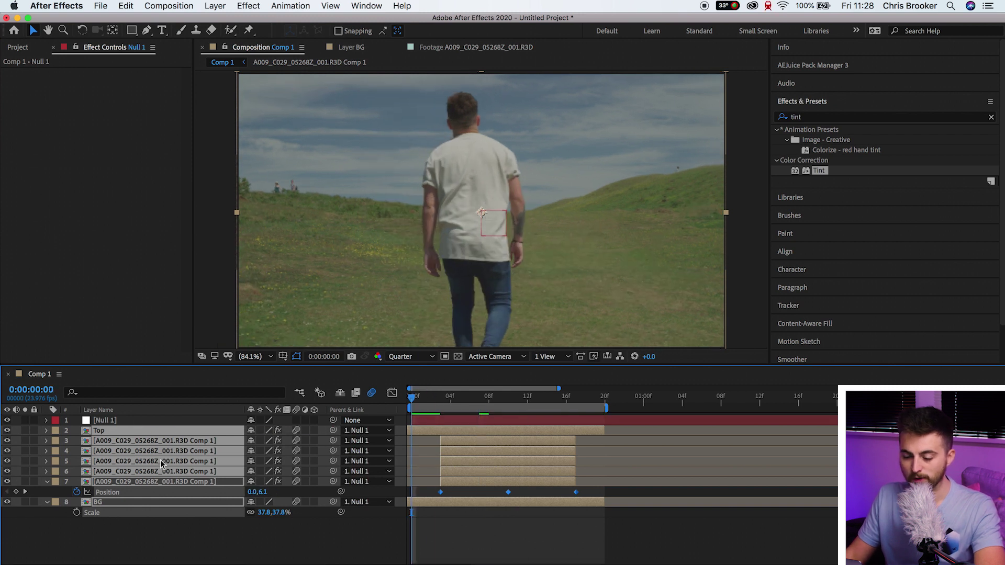
Keyframe Null 1's Scale at frame 0, raise it to 138% at frame 17, and preview.
click(46, 421)
click(58, 432)
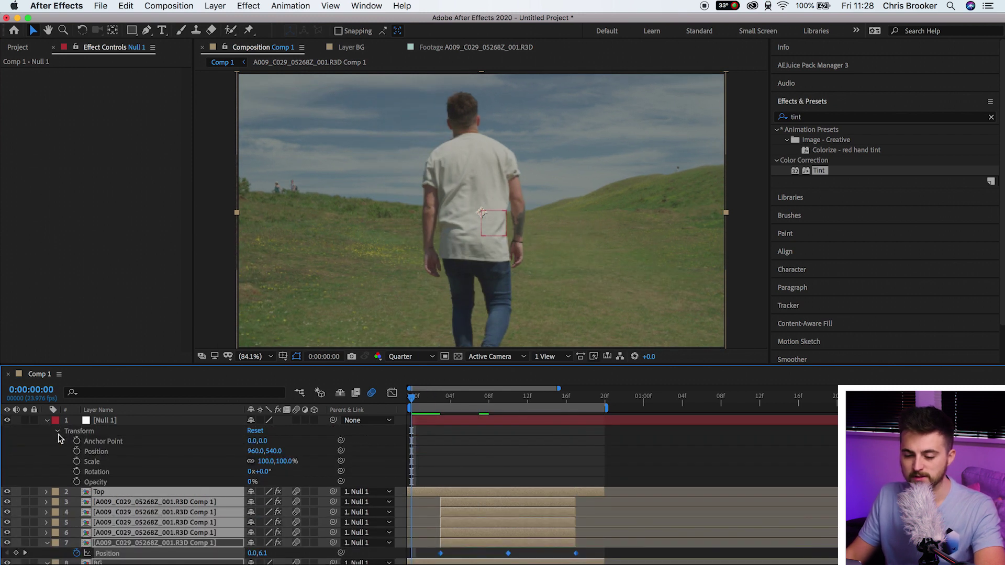
click(77, 461)
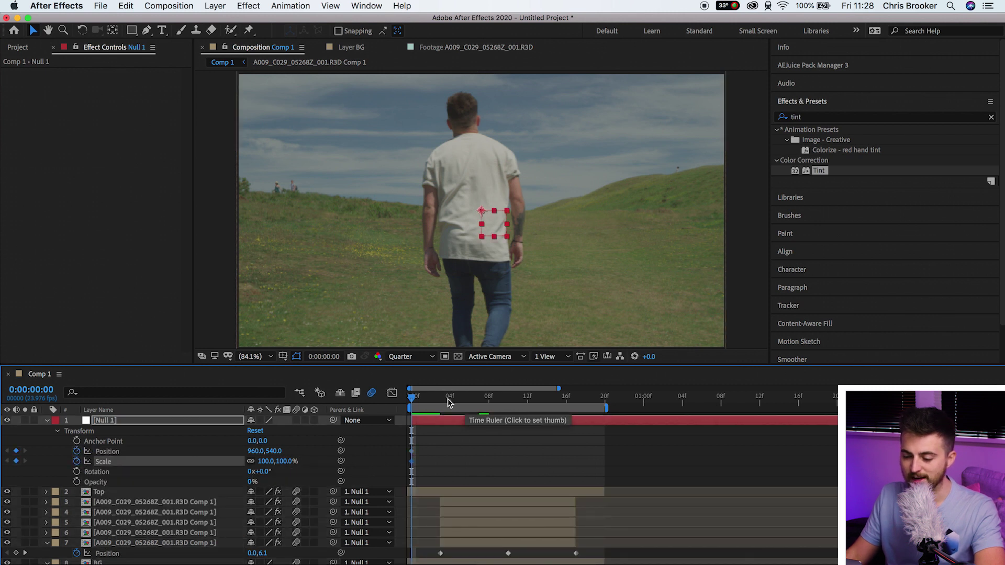
drag(447, 401, 581, 418)
drag(267, 465, 285, 465)
key(space)
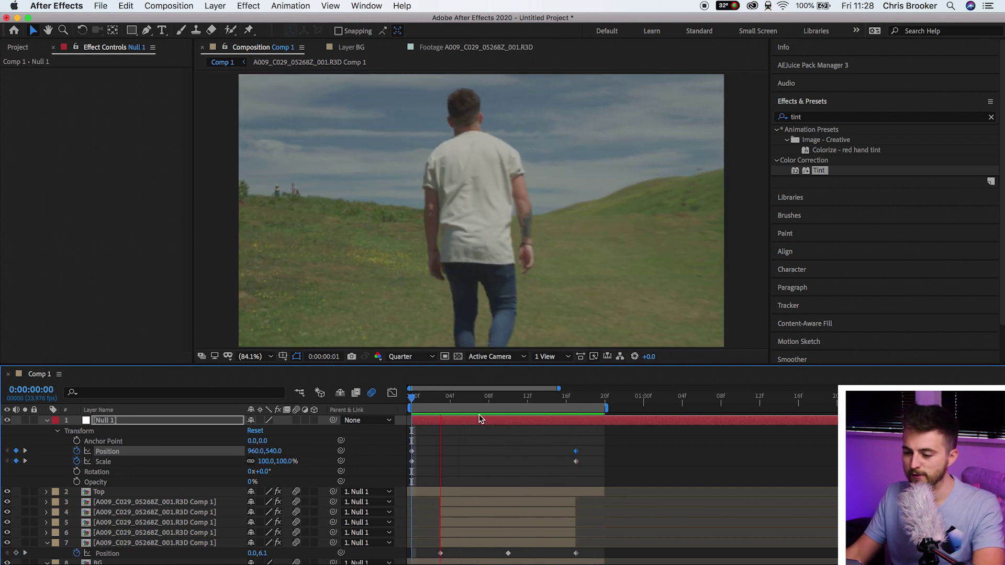
drag(555, 399, 437, 400)
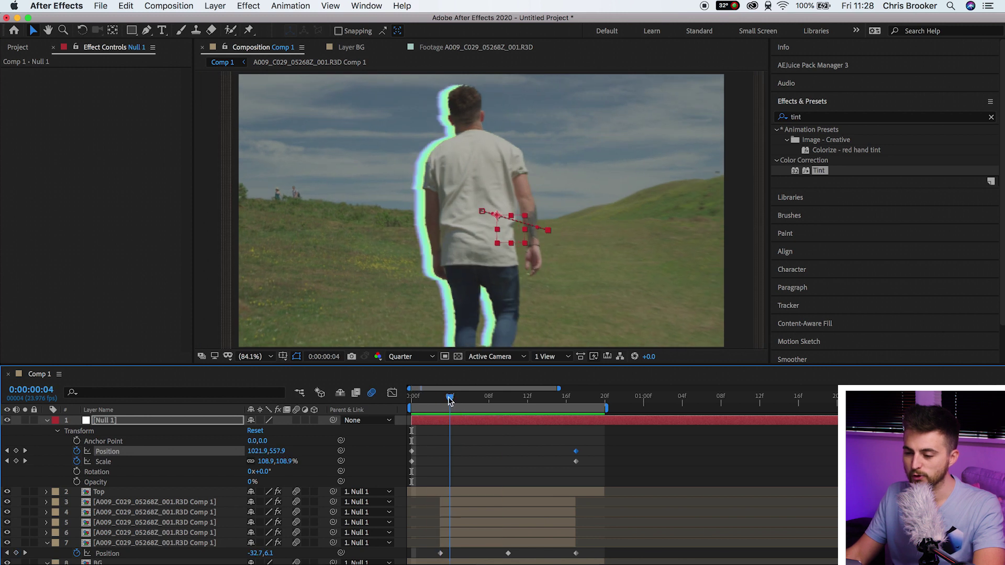